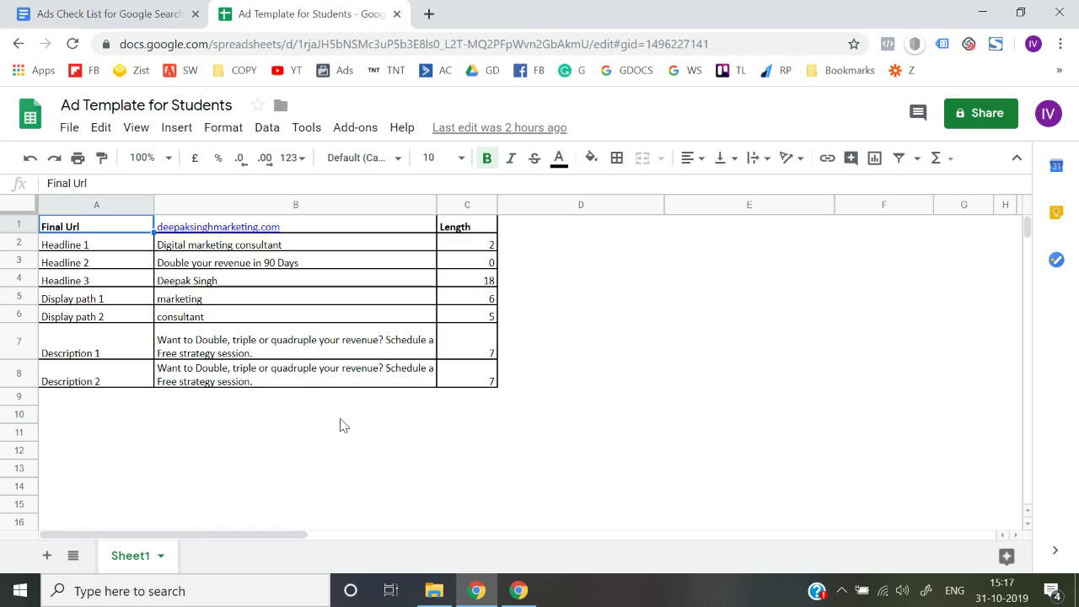
Compare the template's row labels with the Google Search Ads checklist tab, then come back.
key("Down")
key("Down")
key("Down")
key("Down")
key("Down")
key("Down")
key("Down")
key("Down")
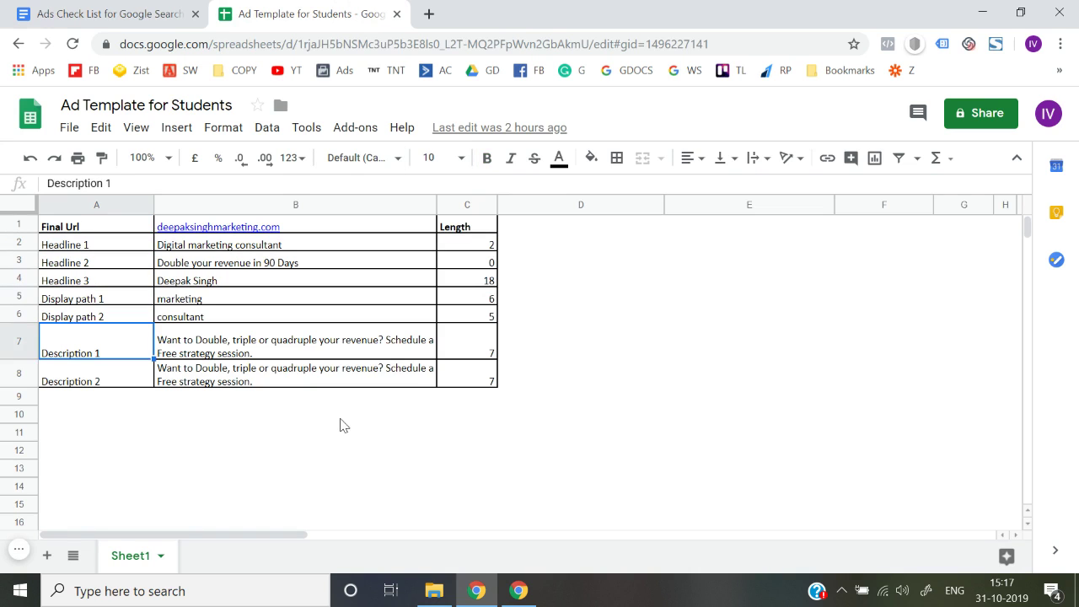
key("Up")
left_click(162, 13)
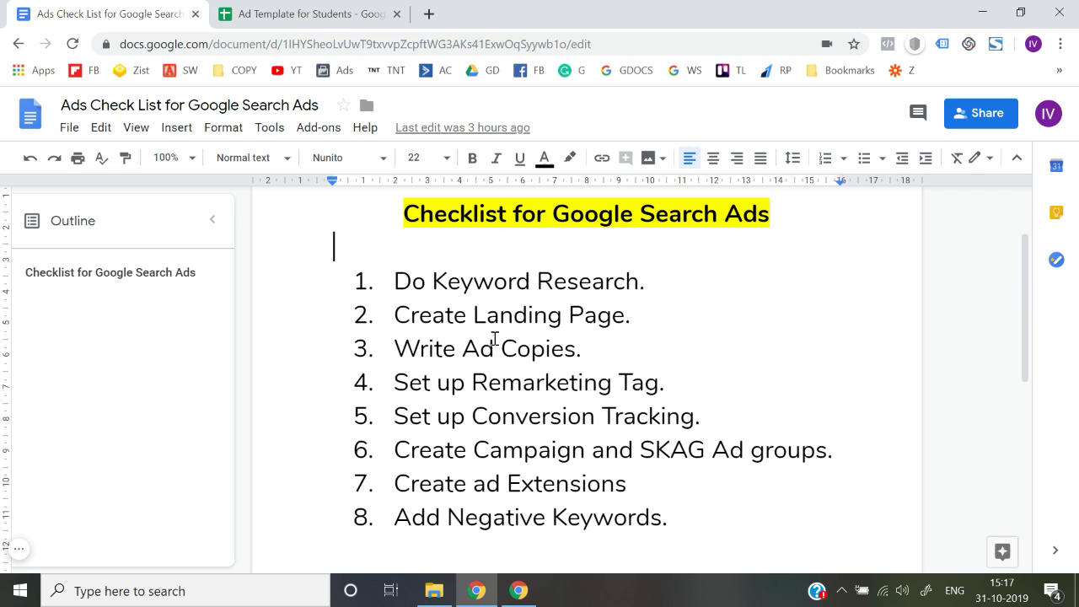
left_click(378, 12)
Review the Final Url and the ad values in column B of the template.
key("Up")
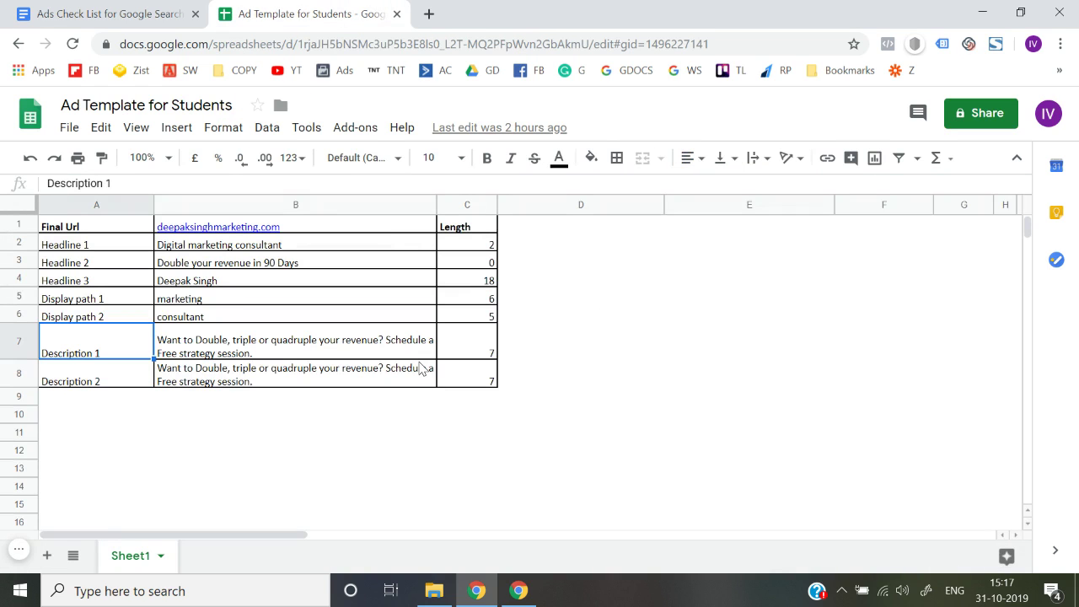
key("ctrl+Up")
key("Right")
key("shift+Down")
key("shift+Down")
key("shift+Down")
key("shift+Down")
key("shift+Down")
key("shift+Down")
key("shift+Down")
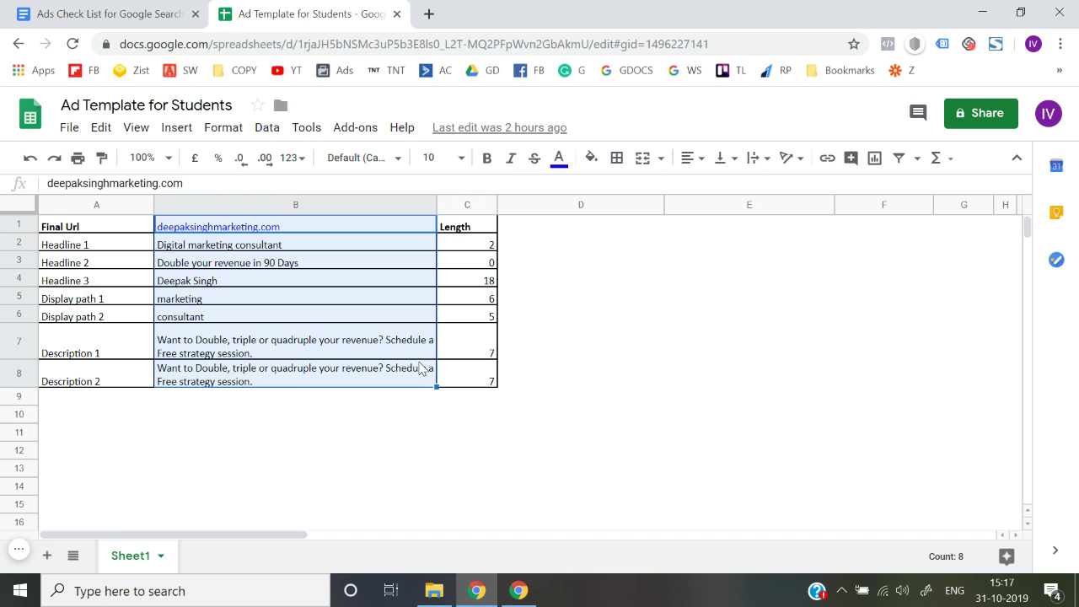
key("Left")
key("Right")
key("Down")
key("Down")
key("Down")
key("Down")
key("Down")
key("Down")
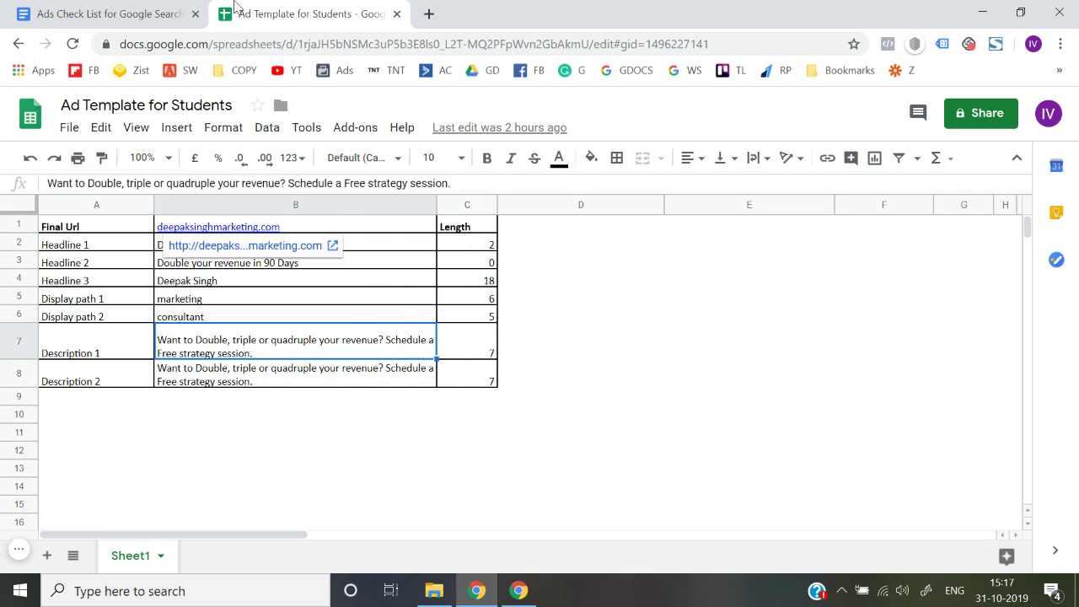
Recheck the checklist, look over the Headline 3 text, then show the checklist.
left_click(115, 13)
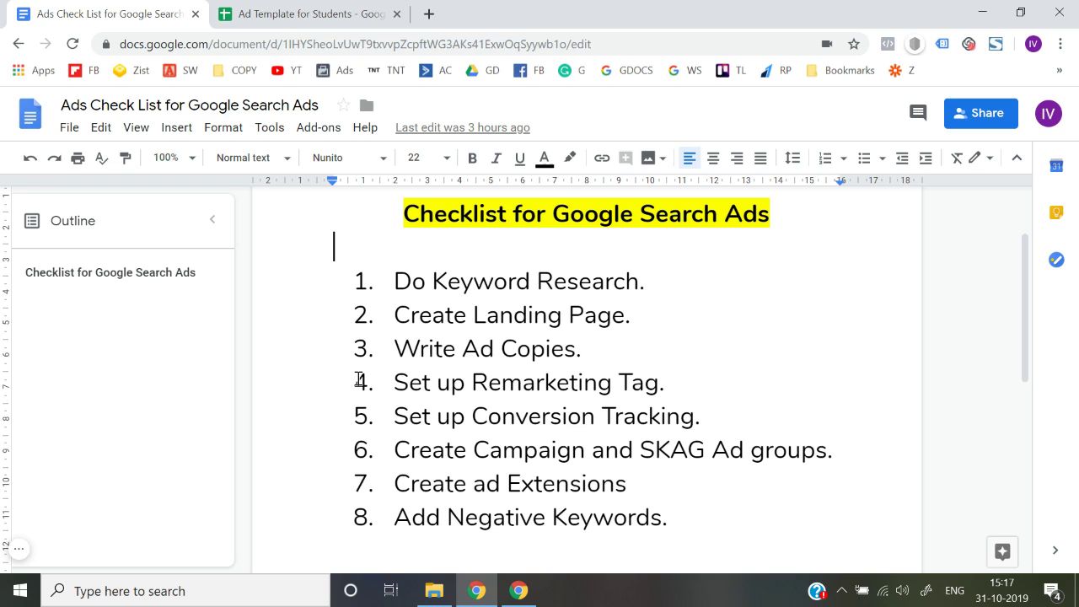
left_click(391, 10)
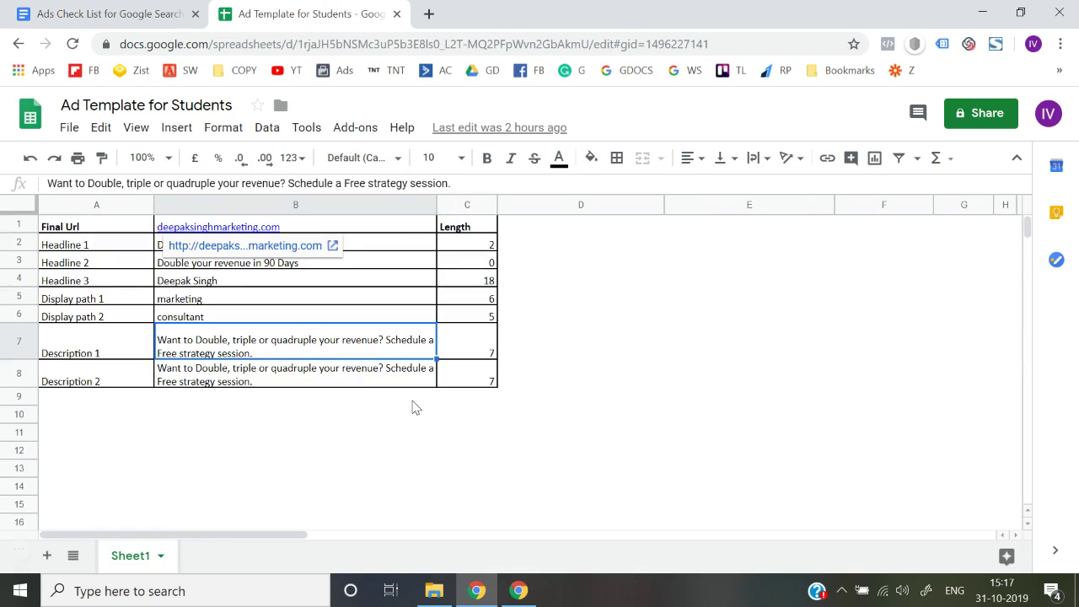
key("Down")
key("Up")
key("Up")
key("Up")
key("Up")
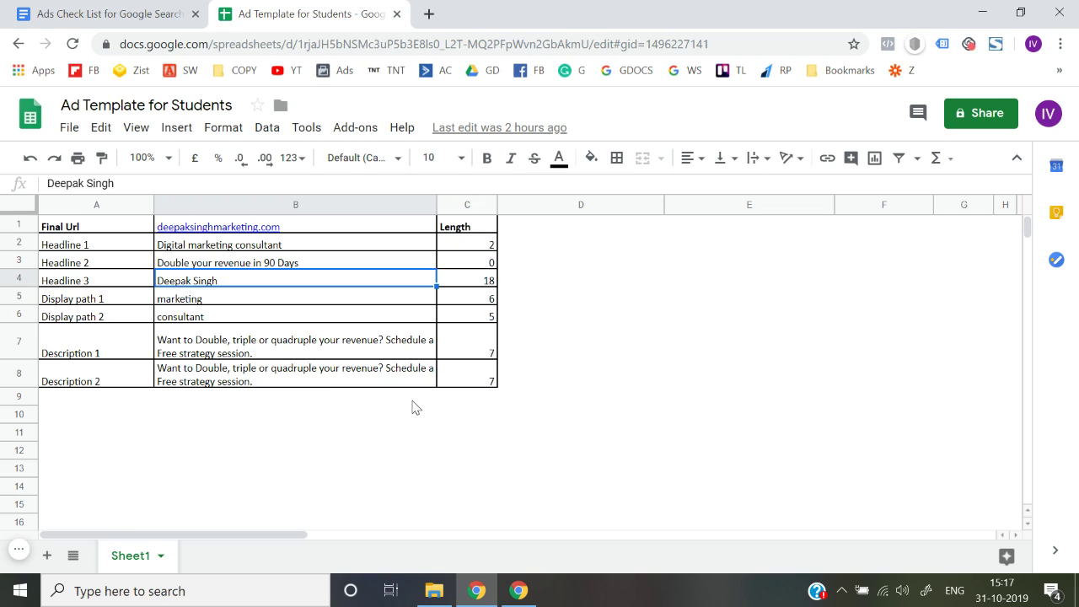
left_click(160, 14)
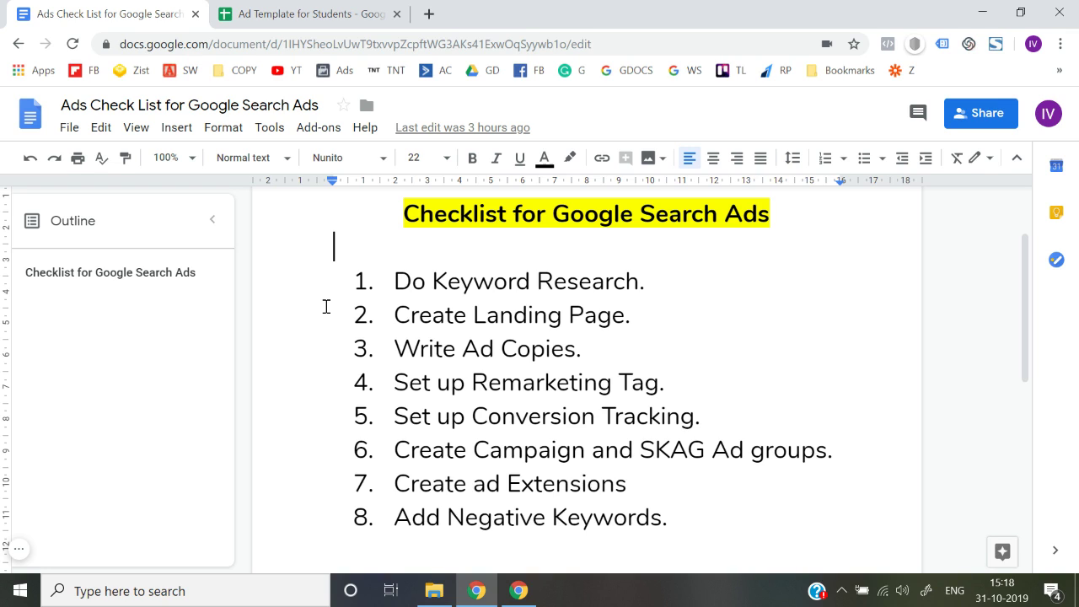
left_click(496, 309)
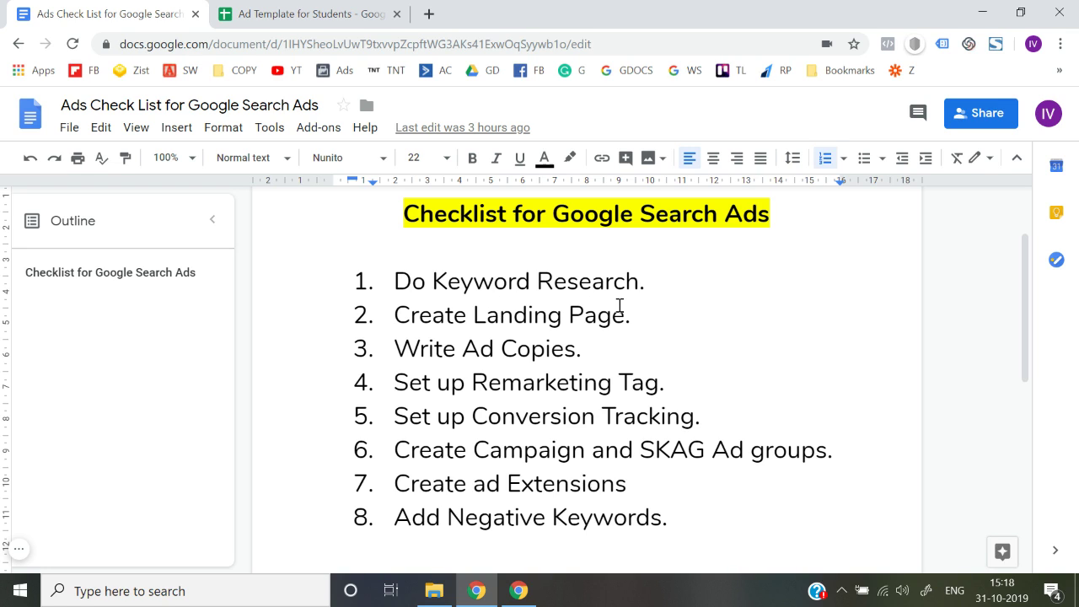
key("Right")
key("Up")
key("Right")
key("Right")
key("Right")
key("shift+Down")
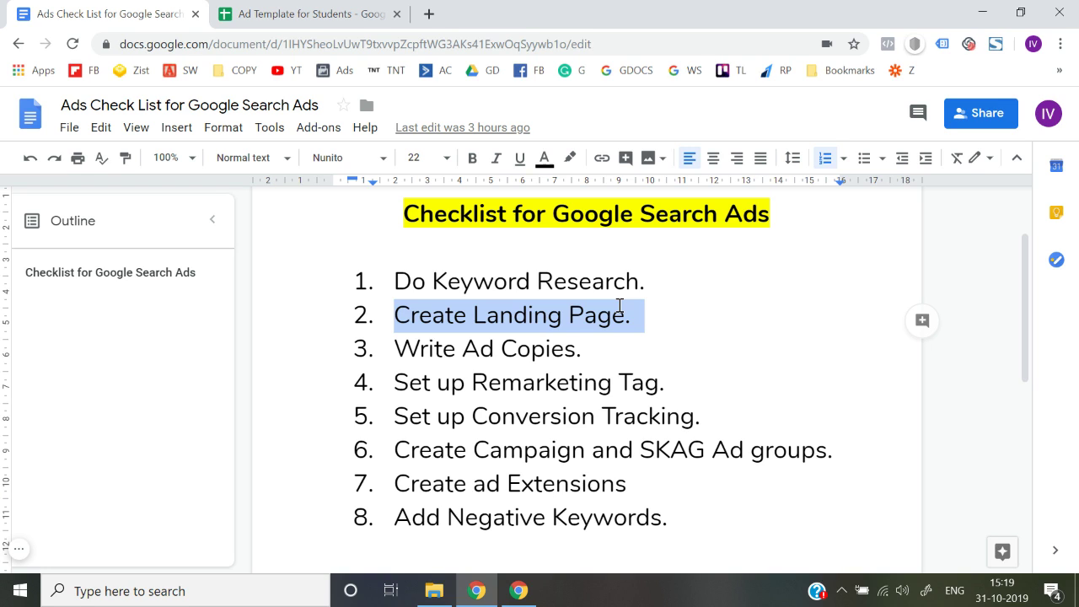
key("Down")
key("Up")
key("Right")
key("shift+Down")
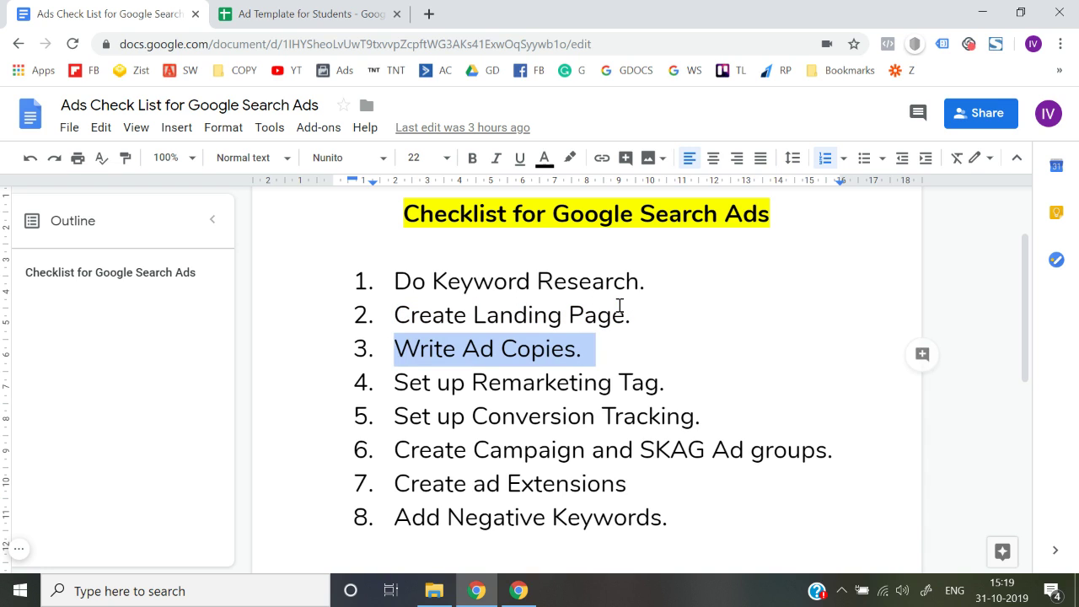
key("Up")
key("Down")
key("shift+Down")
key("shift+Up")
key("shift+Down")
key("Down")
key("Up")
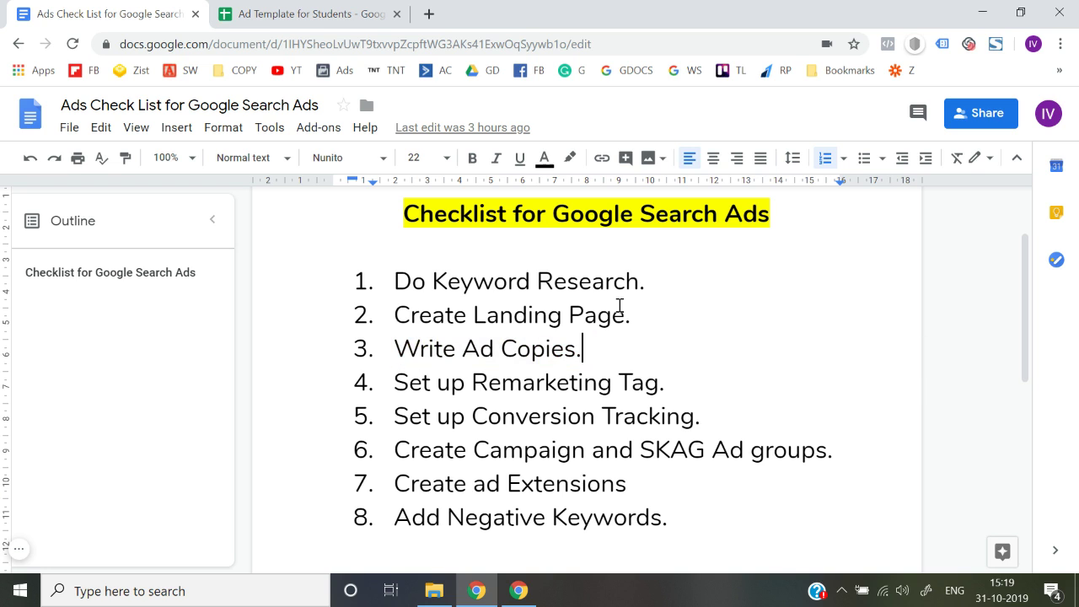
left_click(392, 7)
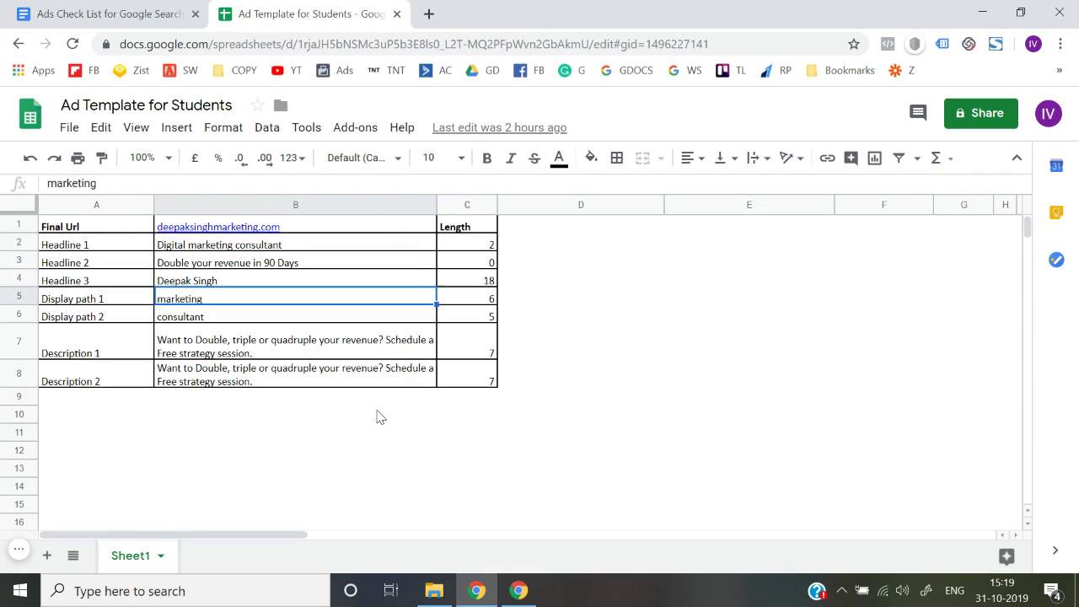
key("Down")
key("Down")
key("Down")
key("Down")
key("Up")
key("Up")
key("Up")
key("Up")
key("Up")
key("Up")
key("Up")
key("Down")
key("Down")
key("Down")
key("Down")
key("Down")
key("Down")
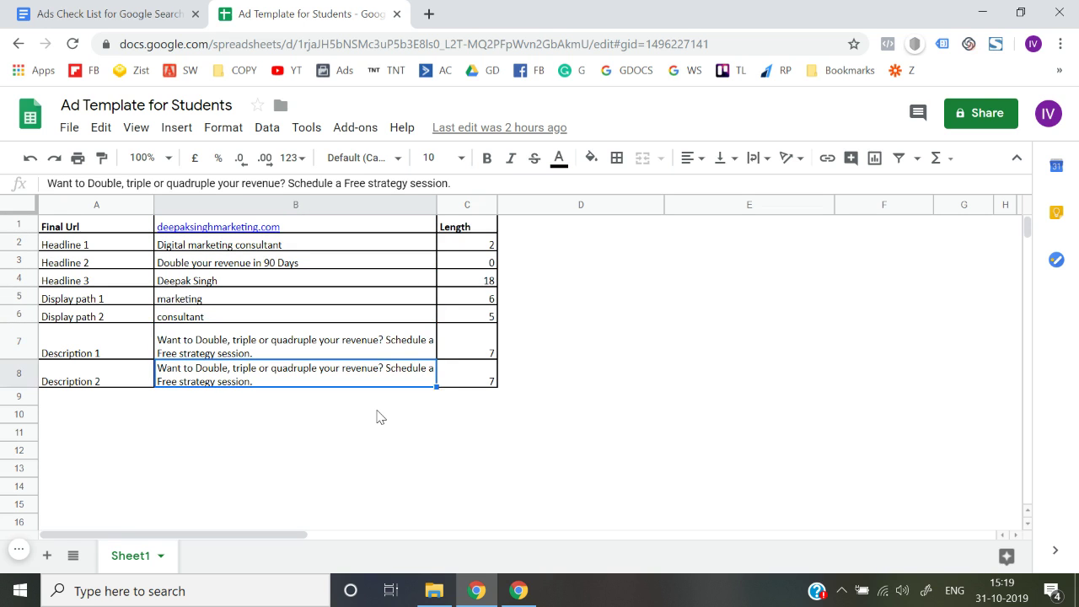
key("Up")
key("Up")
key("Up")
key("Up")
key("Up")
left_click(150, 6)
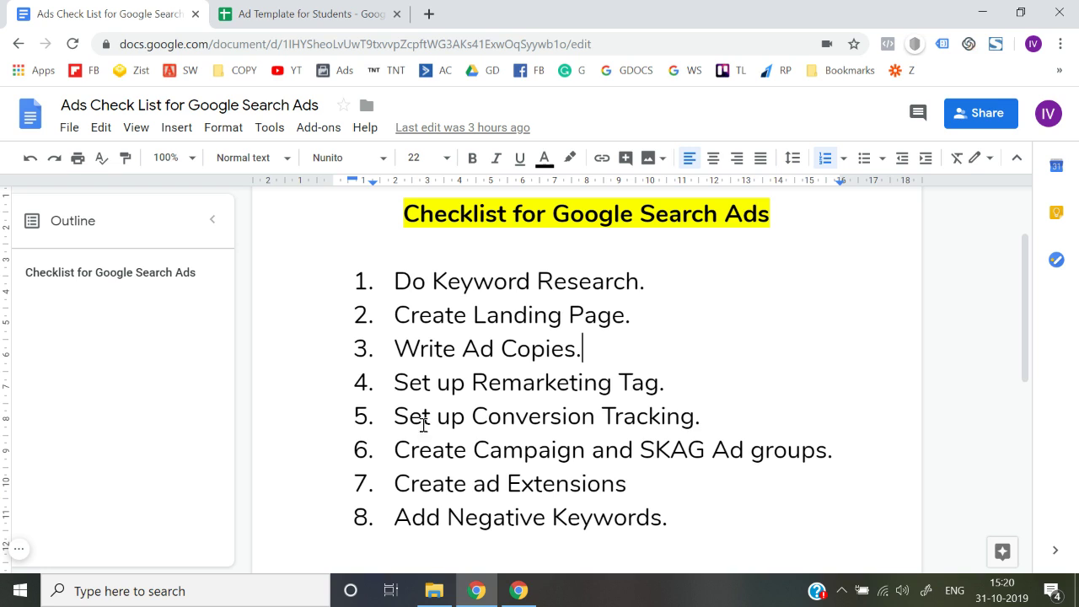
Highlight checklist steps from Create Landing Page through Add Negative Keywords, then return to the template.
left_click(402, 279)
left_click_drag(401, 325, 408, 326)
left_click(397, 347)
left_click_drag(397, 383, 432, 451)
left_click(434, 451)
left_click_drag(404, 518, 669, 519)
left_click(671, 520)
left_click(340, 9)
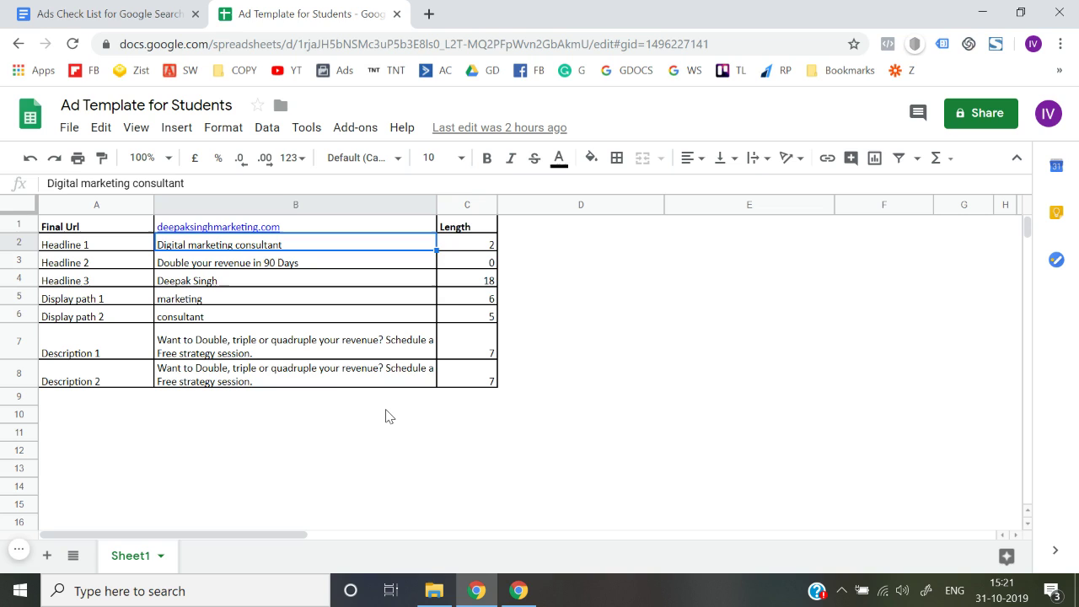
Review the Final Url value, the Length header and the Headline 1 and 2 rows.
key("Up")
key("Left")
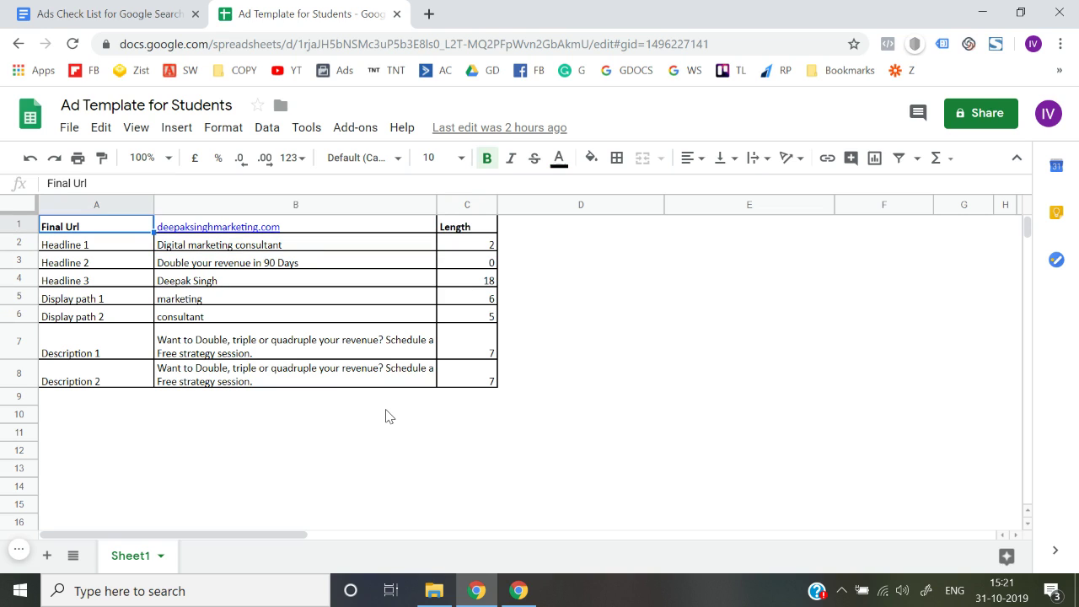
key("Right")
key("Right")
key("Down")
key("Left")
key("Left")
key("Right")
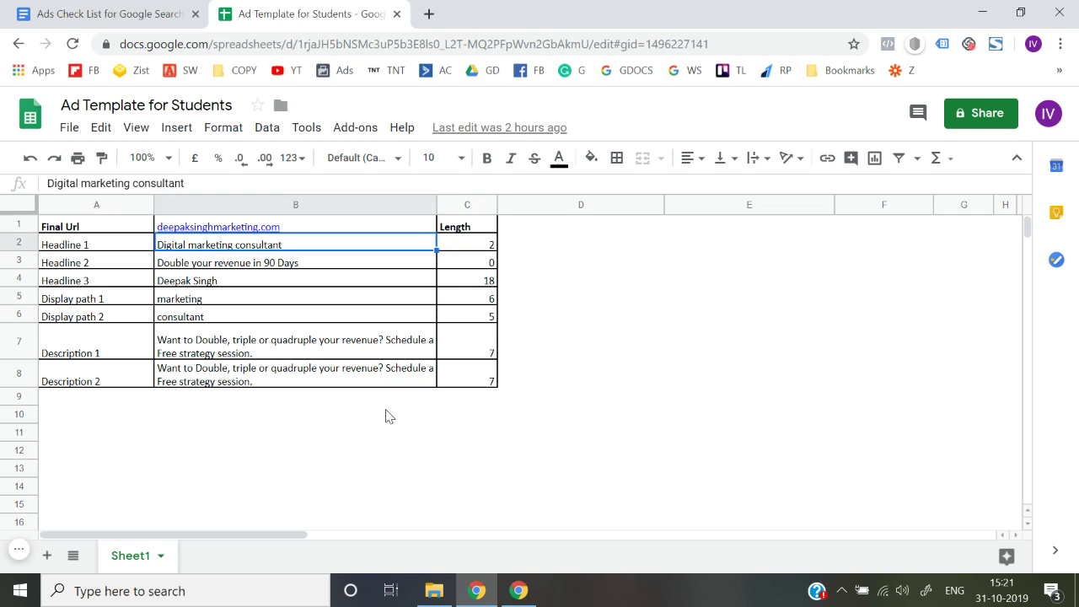
key("Left")
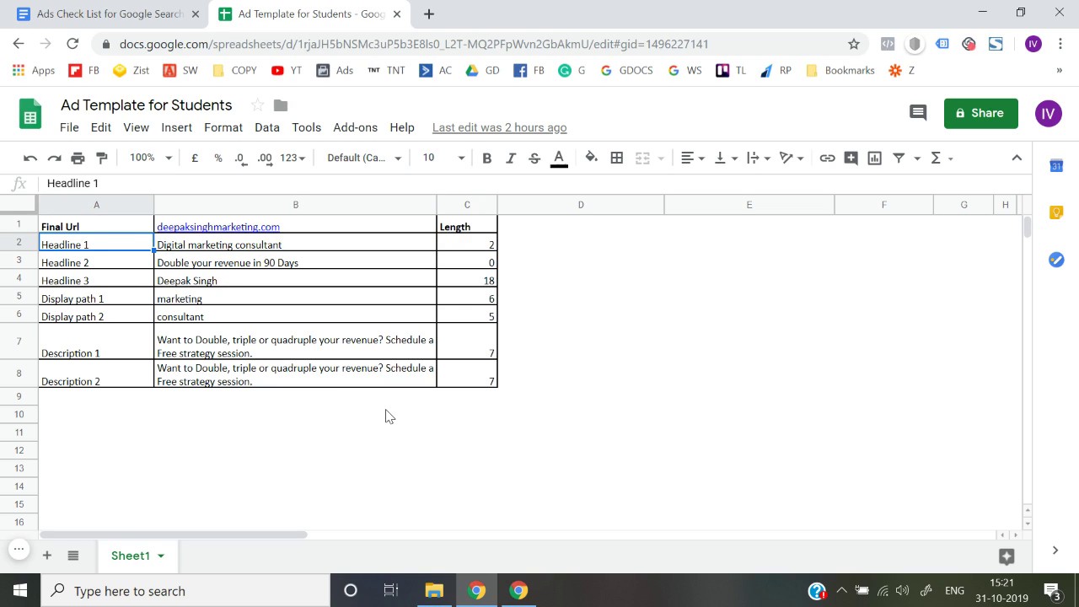
key("Down")
key("Up")
key("Down")
key("Down")
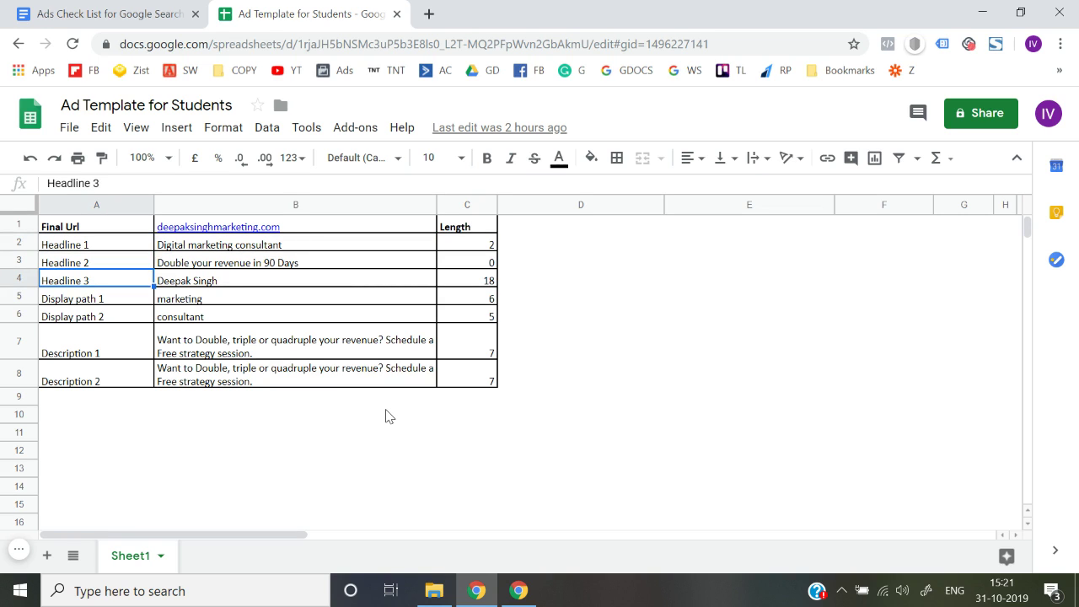
key("Up")
key("Up")
key("Right")
Clear all ad texts from Headline 1 to Description 2 and check the =30-len(B2) formula.
key("shift+Down")
key("shift+Down")
key("shift+Down")
key("shift+Down")
key("shift+Down")
key("shift+Down")
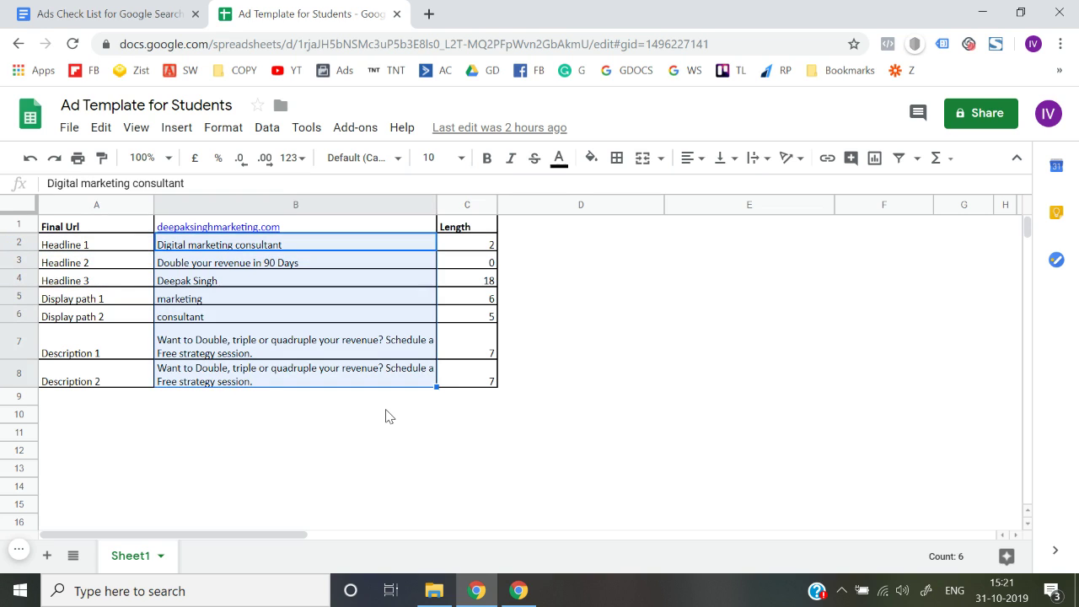
key("Delete")
key("Right")
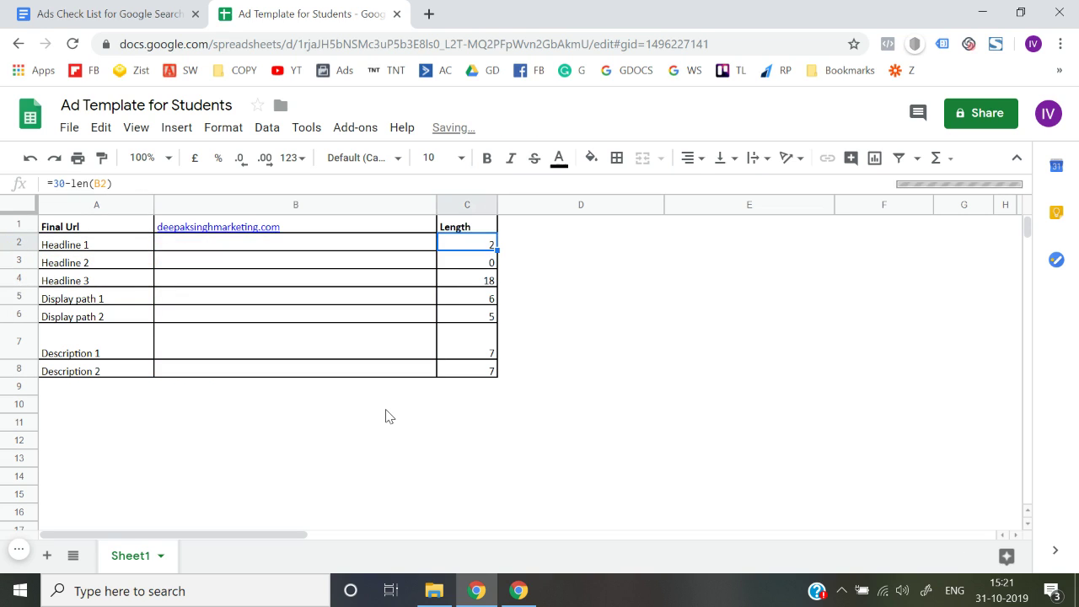
key("Left")
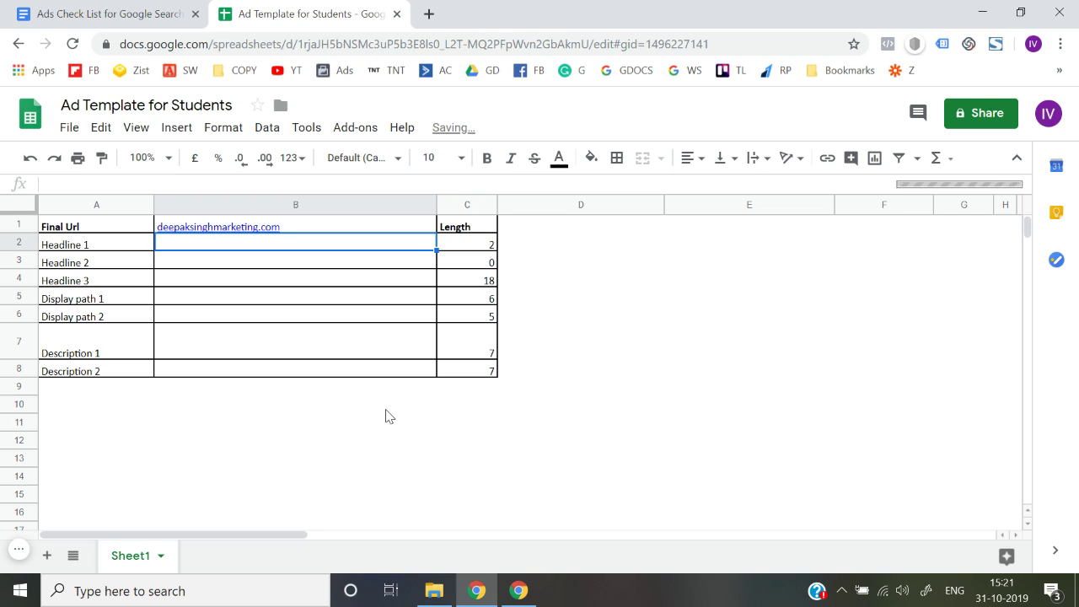
key("Right")
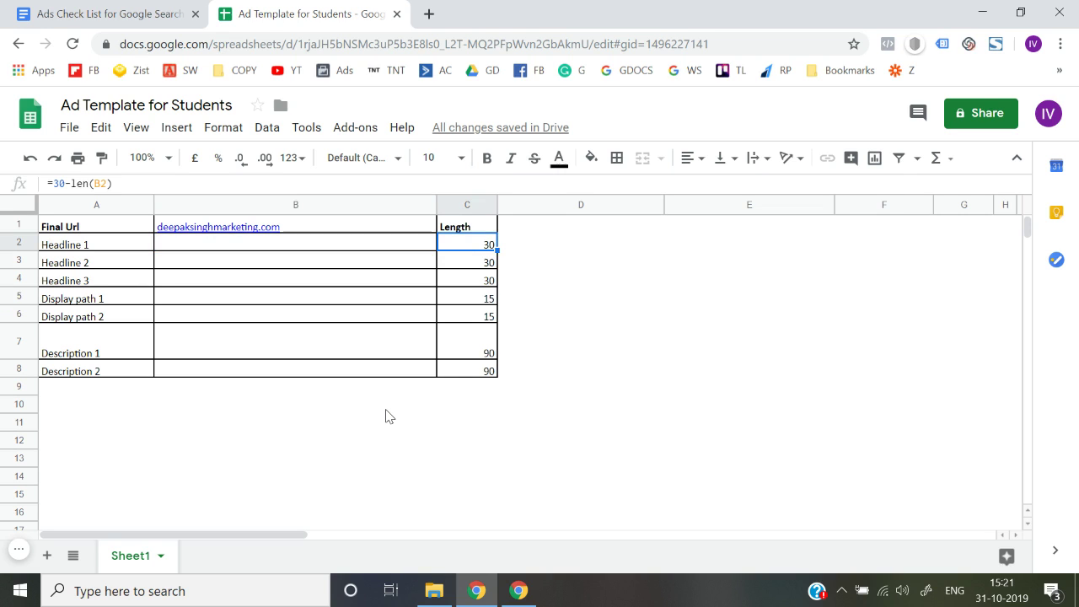
Check the Length formulas for Headline 1 and Headline 2.
key("shift+Down")
key("shift+Down")
key("shift+Down")
key("shift+Down")
key("shift+Down")
key("shift+Down")
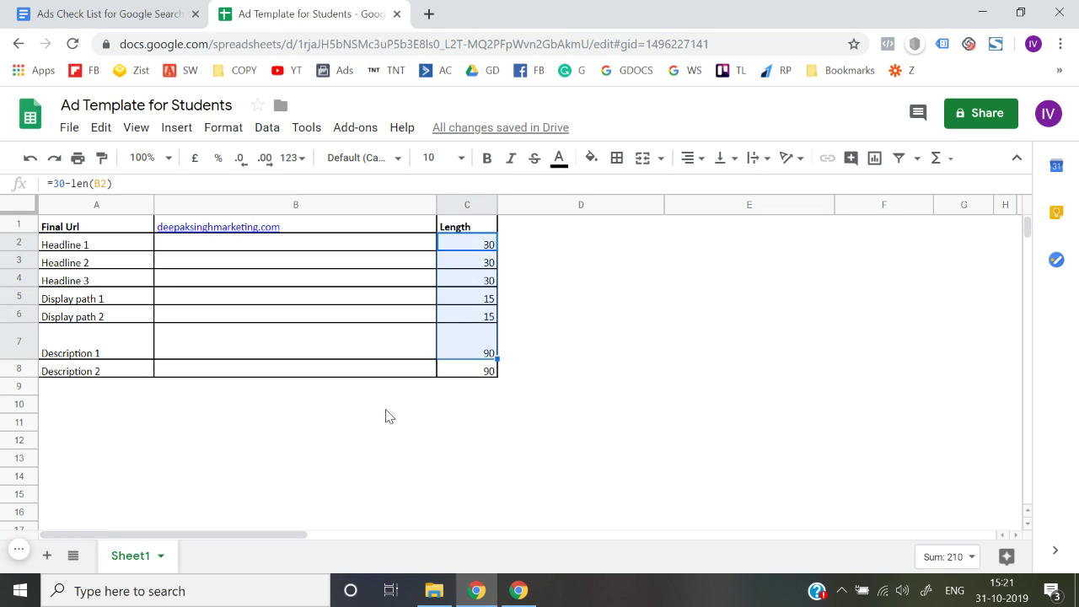
key("Left")
key("Left")
key("Right")
key("Right")
key("Right")
key("Left")
key("shift+Down")
key("Down")
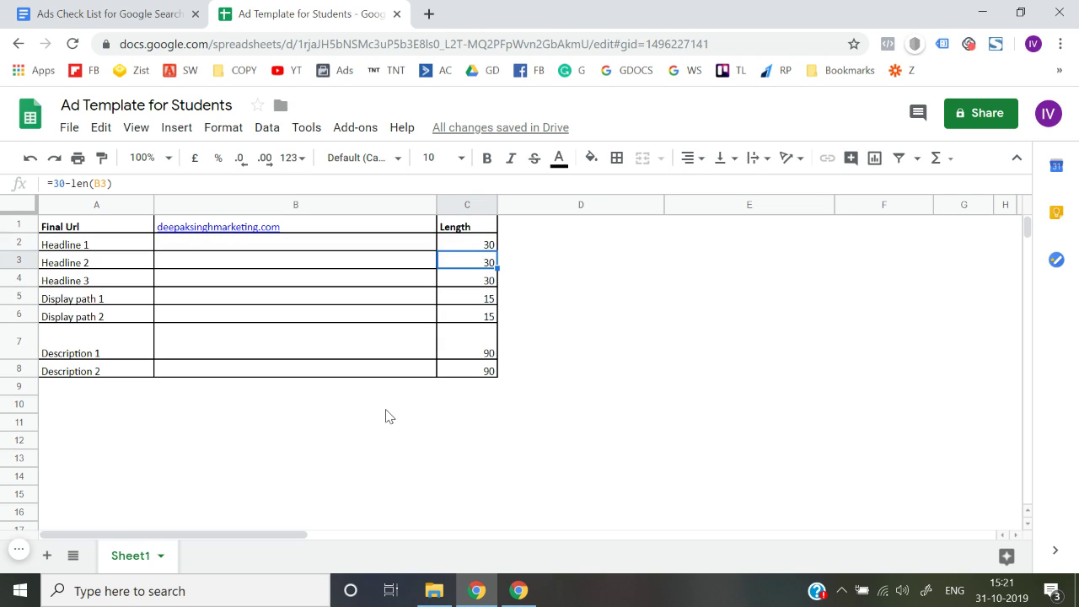
key("Left")
key("Left")
key("Right")
key("Right")
Check the Length formulas for Headline 3, both display paths and both descriptions.
key("Down")
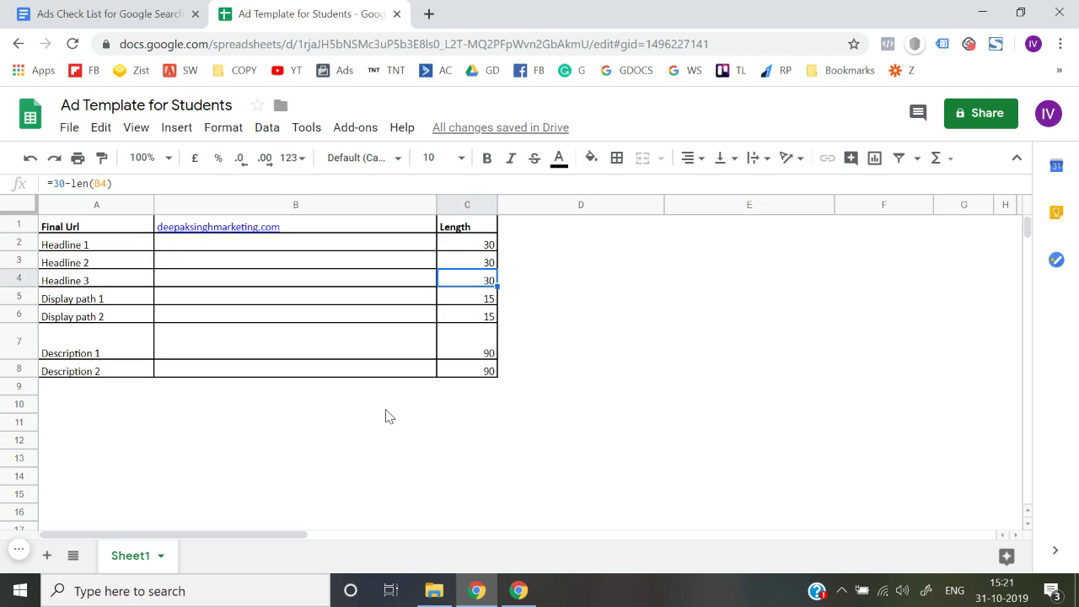
key("Down")
key("shift+Left")
key("shift+Left")
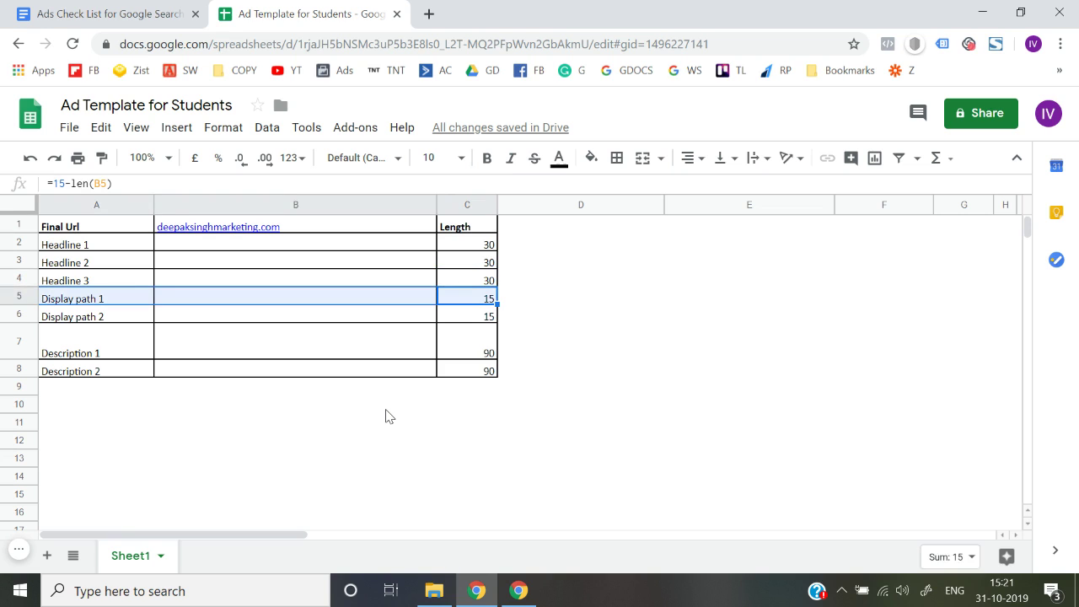
key("Down")
key("Left")
key("Up")
key("Right")
key("Down")
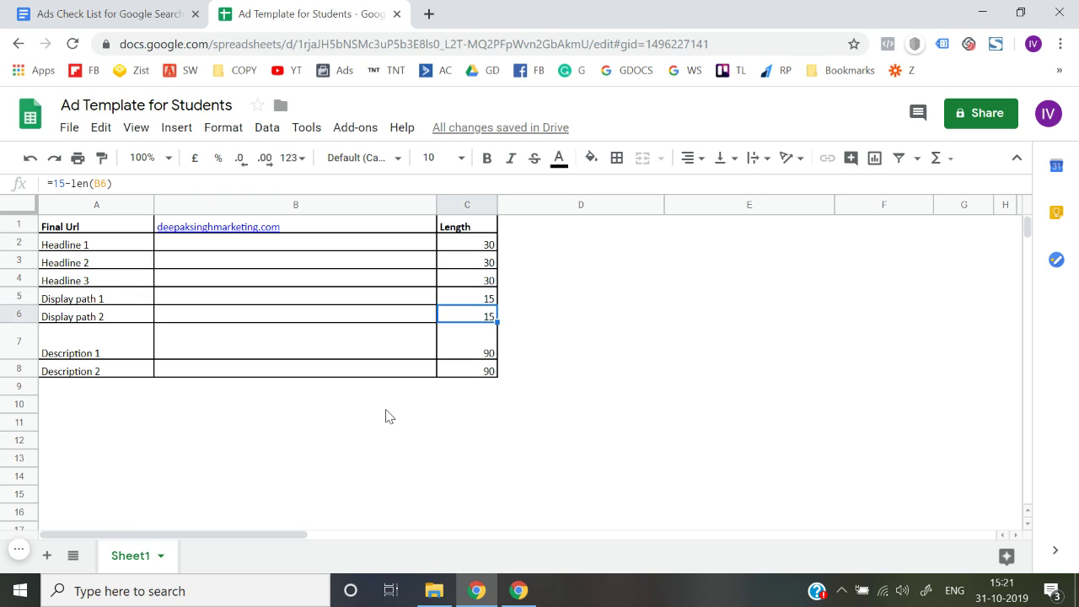
key("Left")
key("Right")
key("Down")
key("Left")
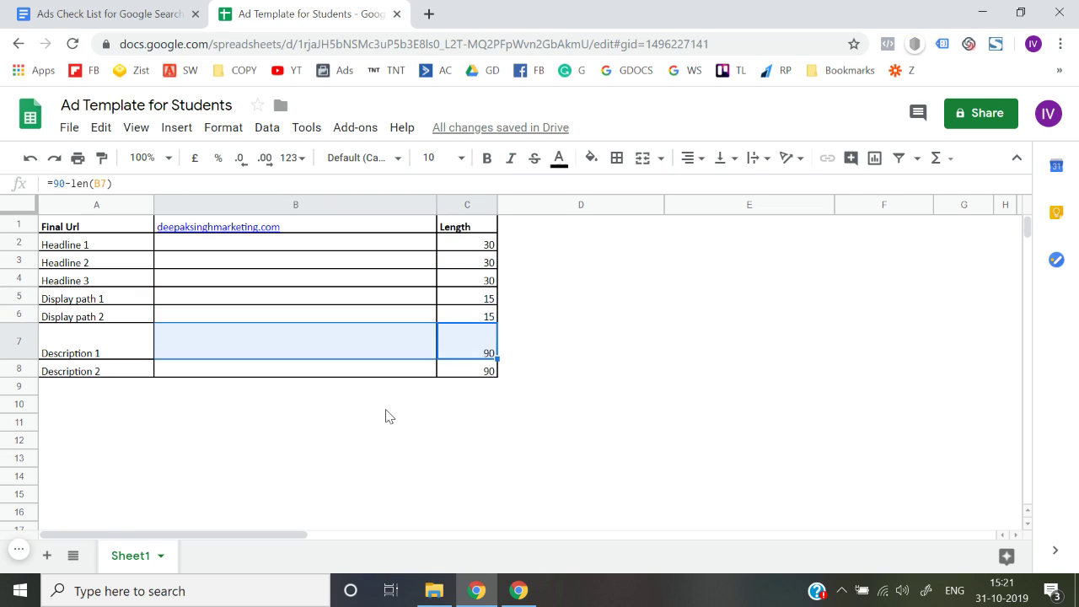
key("Right")
key("Down")
Return to the top and delete the final URL from B1.
key("shift+Left")
key("Up")
key("Up")
key("Up")
key("Up")
key("Up")
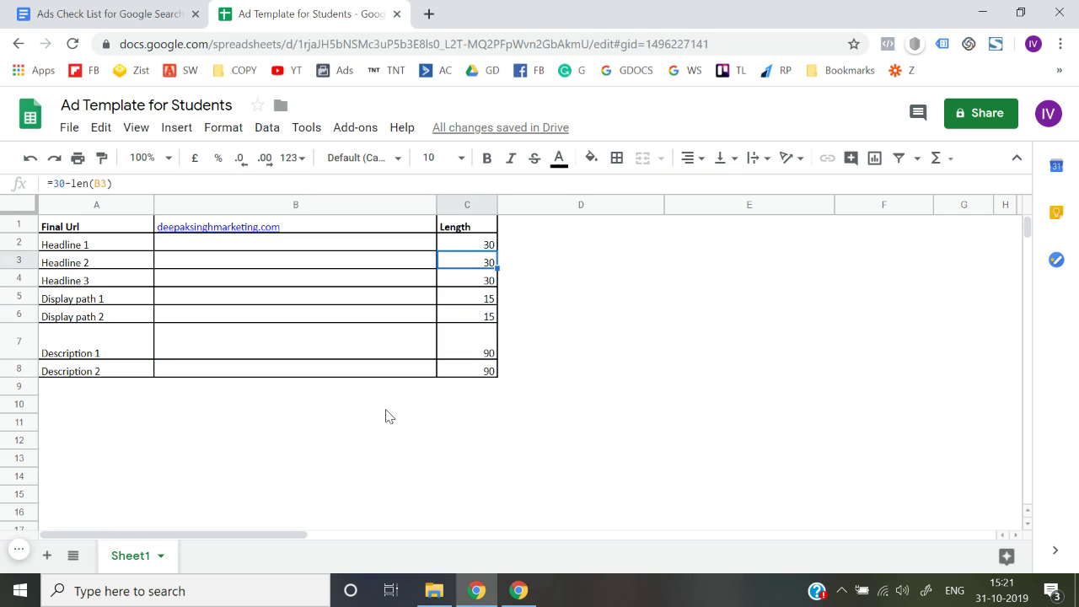
key("Up")
key("Left")
key("Left")
key("Up")
key("Right")
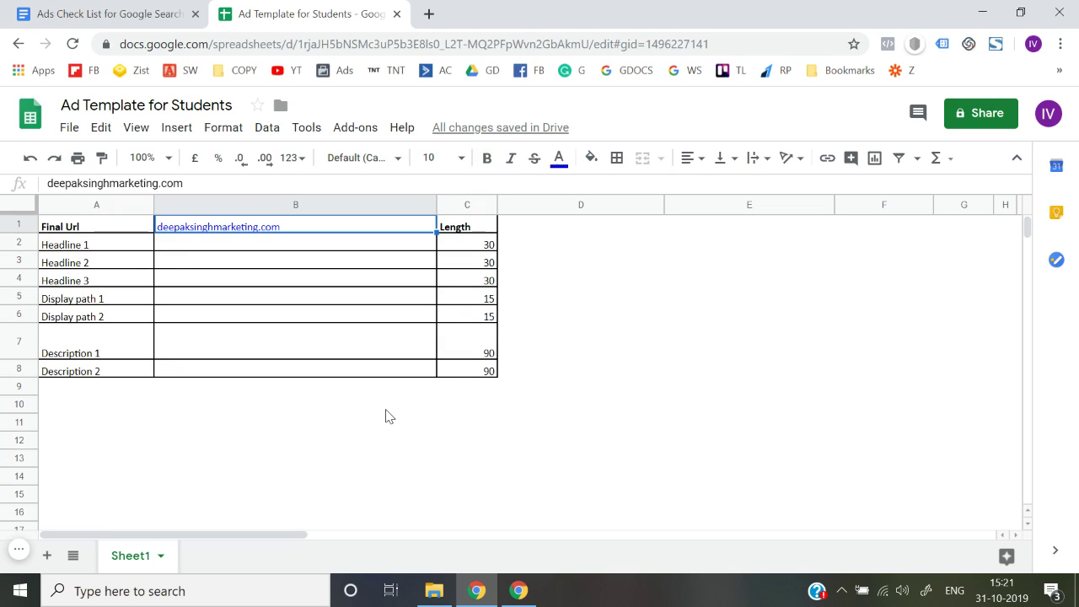
key("Delete")
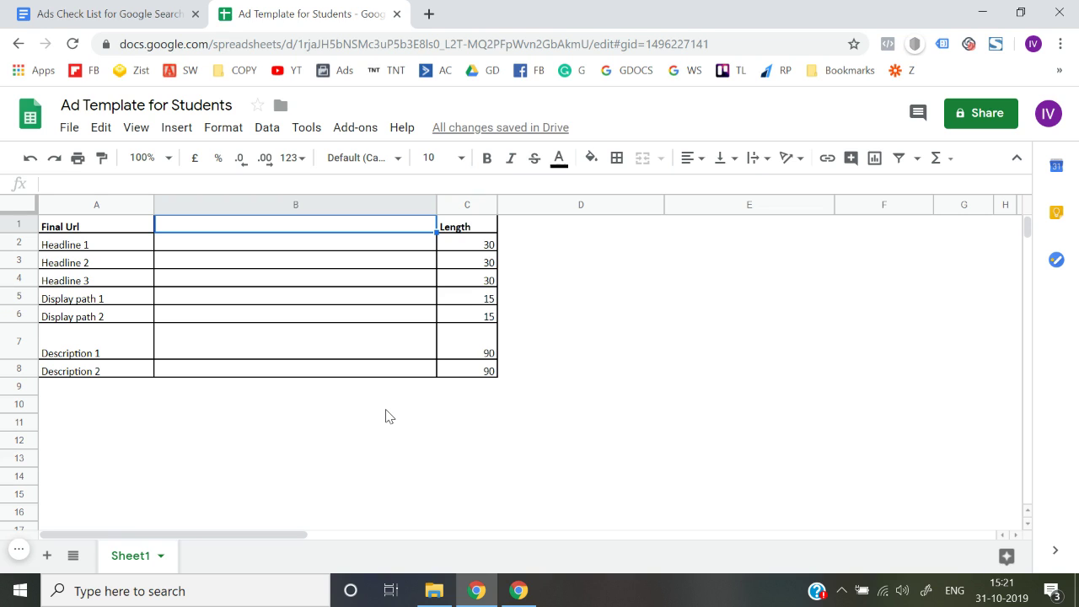
Cancel the stray entry and undo to restore the final URL in B1.
type("d")
key("Escape")
key("ctrl+z")
key("Return")
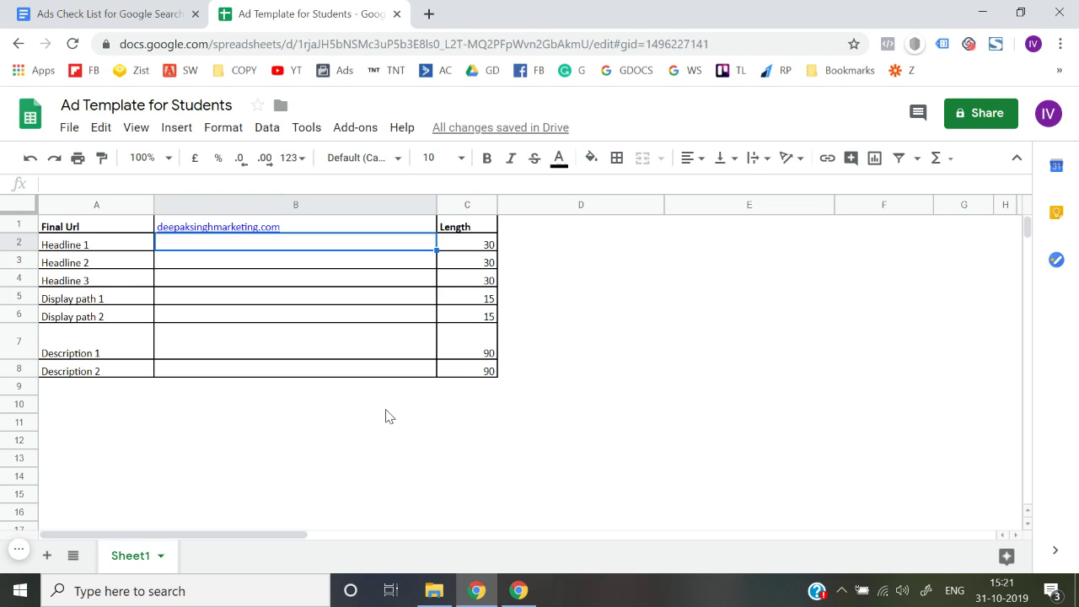
Enter 'Digital marketing agency in Delhi' as Headline 1 and check its remaining characters.
type("Di")
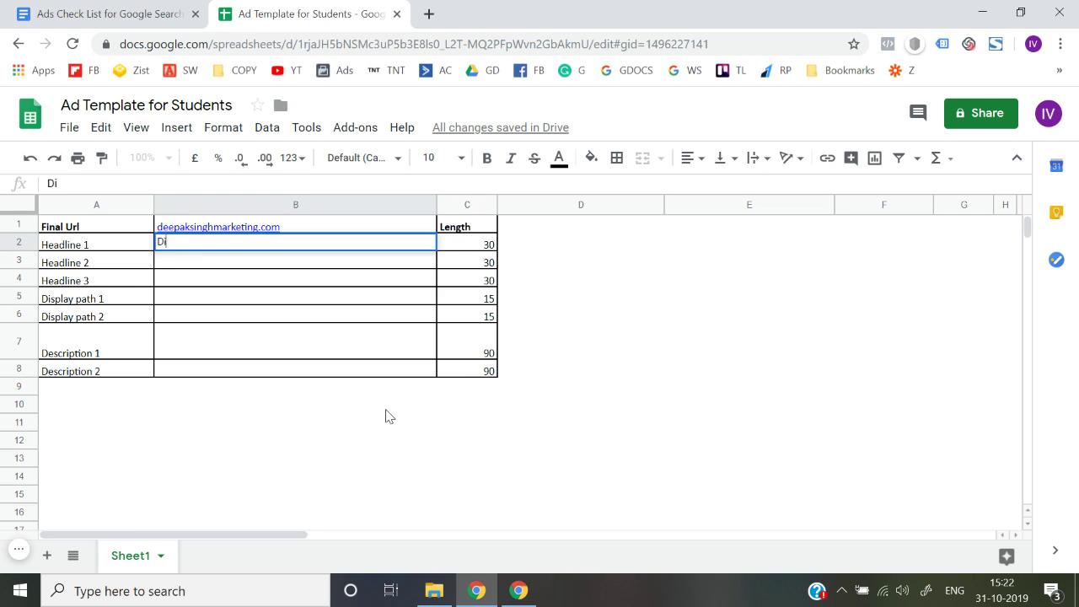
type("gital marketi")
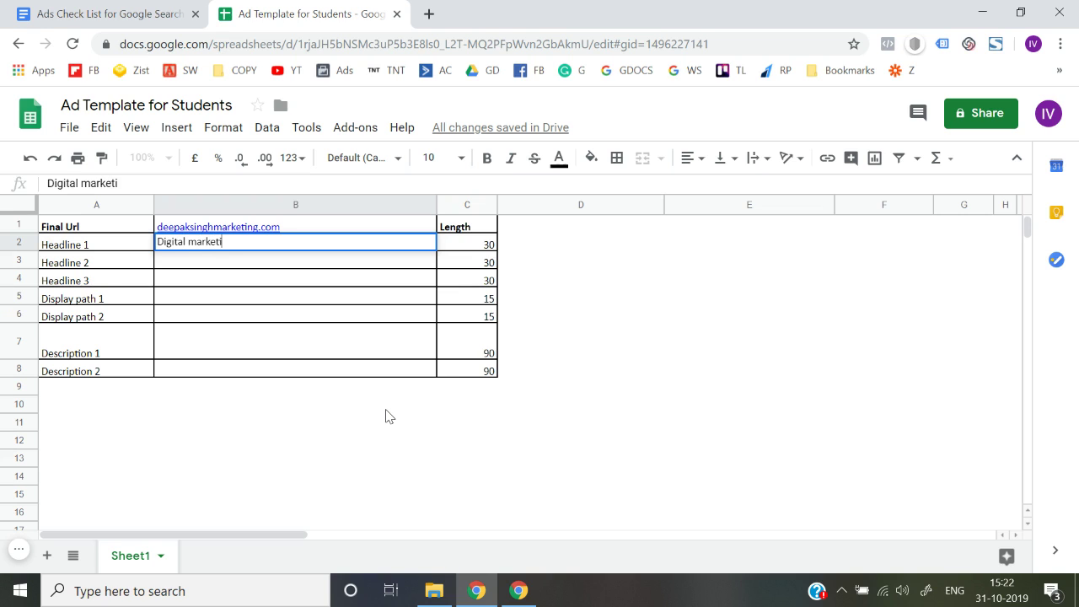
type("ng agency in Delhi")
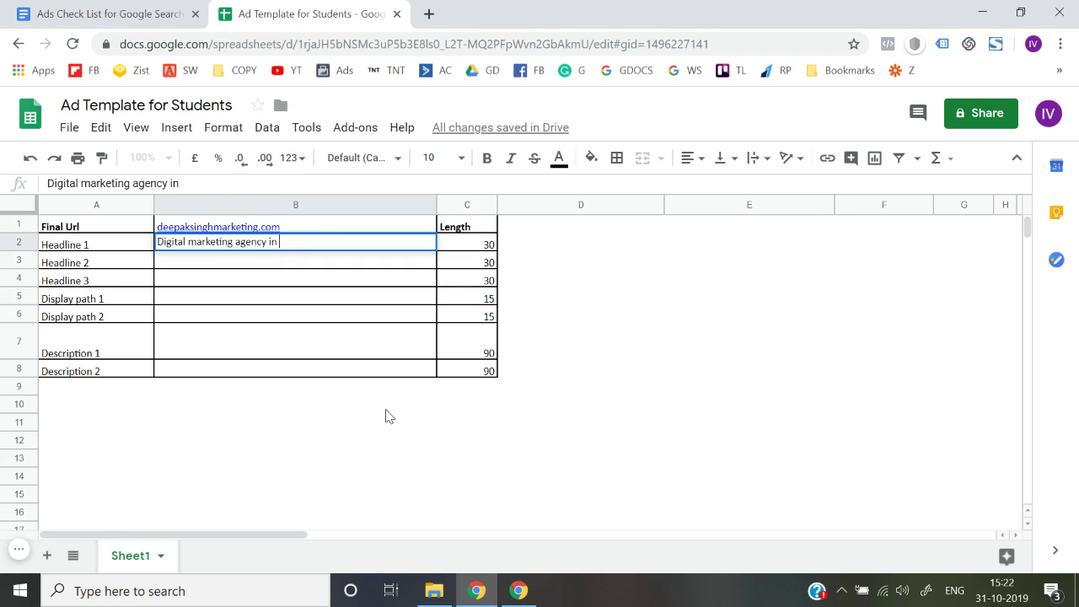
key("Return")
key("Up")
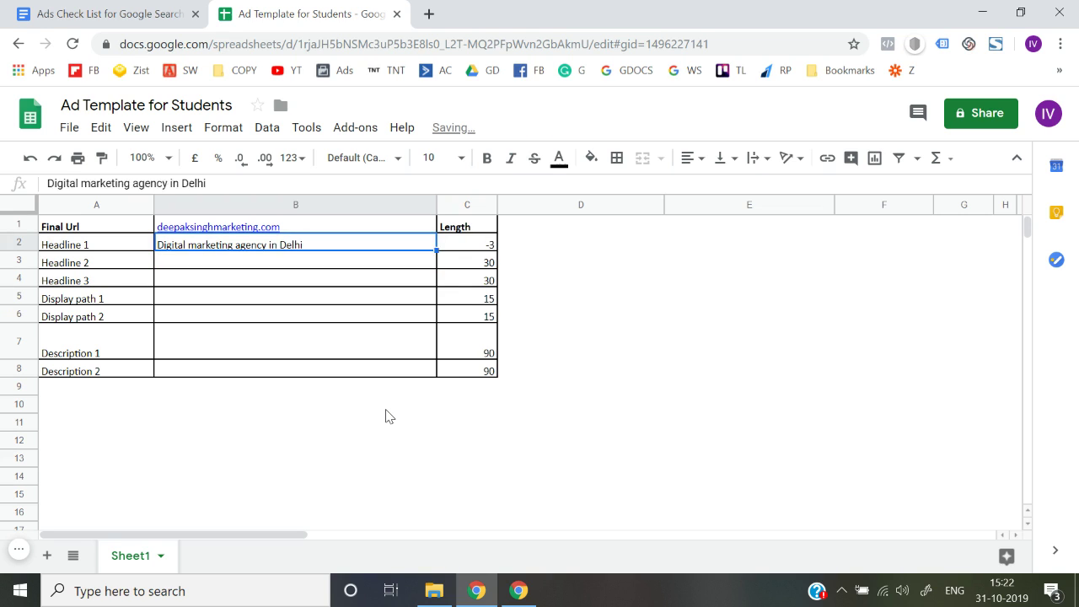
key("Right")
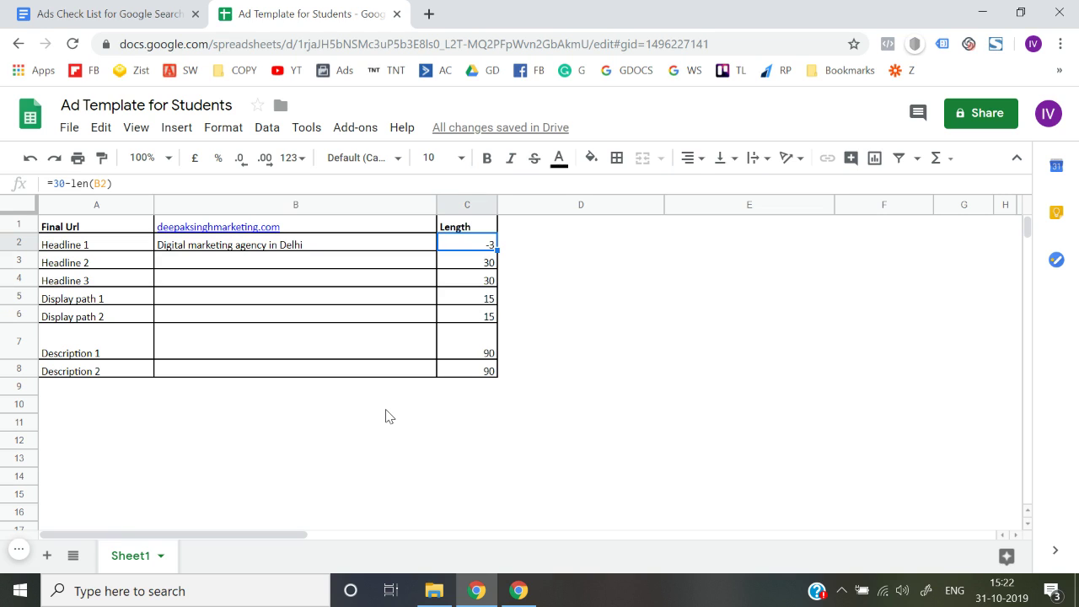
key("Left")
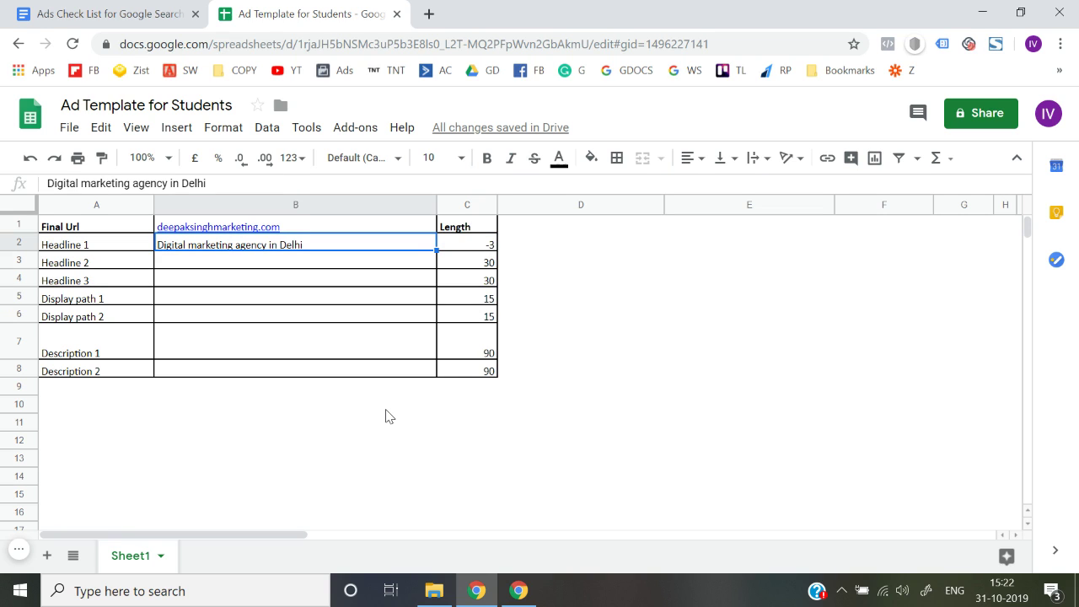
Shorten Headline 1 to 'Digital marketing agency' and confirm Length shows 6.
key("Return")
key("BackSpace")
key("BackSpace")
key("BackSpace")
key("BackSpace")
key("BackSpace")
key("BackSpace")
key("BackSpace")
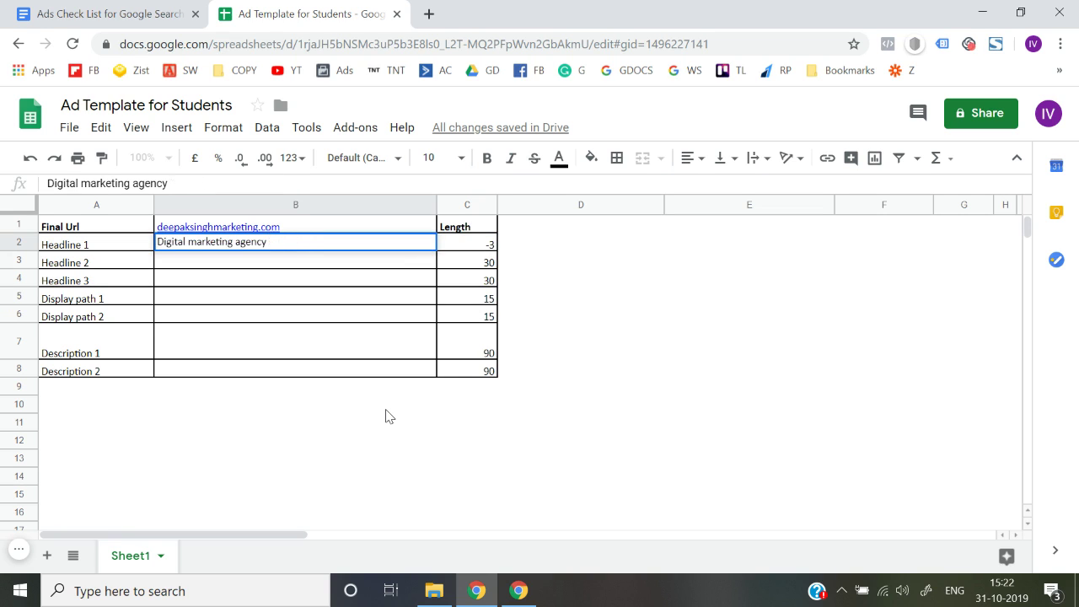
key("Return")
key("Up")
key("Right")
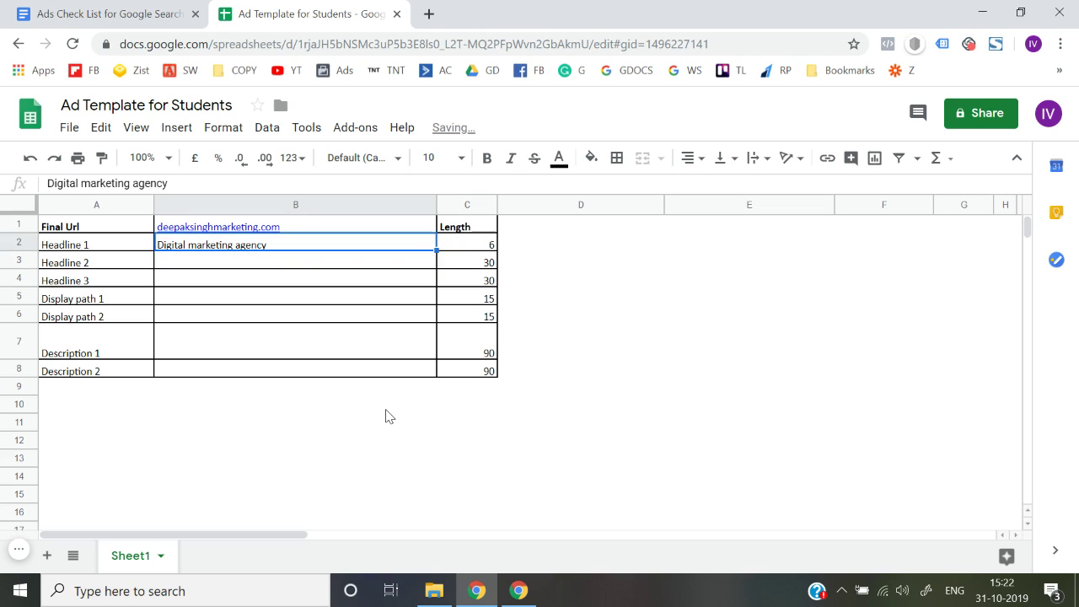
key("Left")
key("Right")
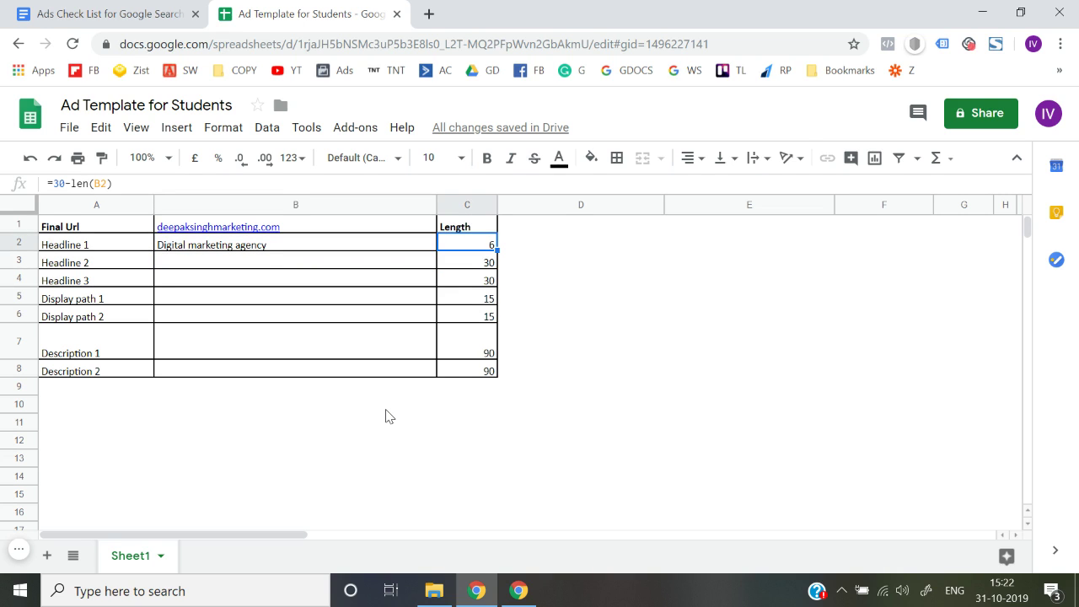
Start a Headline 2 draft 'Grow your re' and discard it.
key("Left")
key("Left")
key("Down")
key("Right")
type("G")
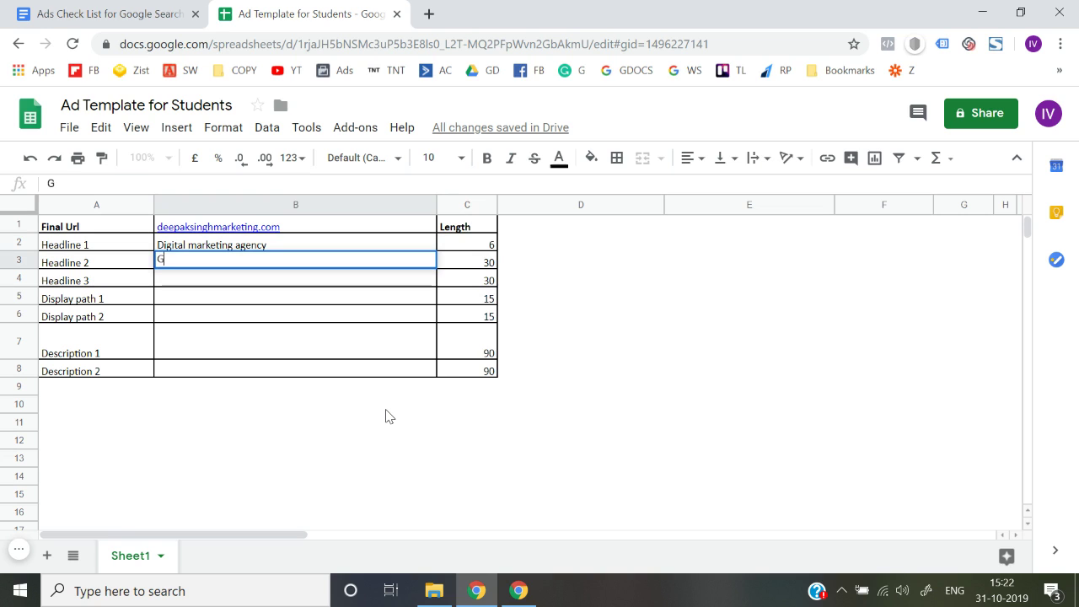
type("row your re")
key("ctrl+a")
key("BackSpace")
key("Escape")
Enter 'Double Your Revenue in 90 Days' as Headline 2, leaving Length 0.
type("Double Your Re")
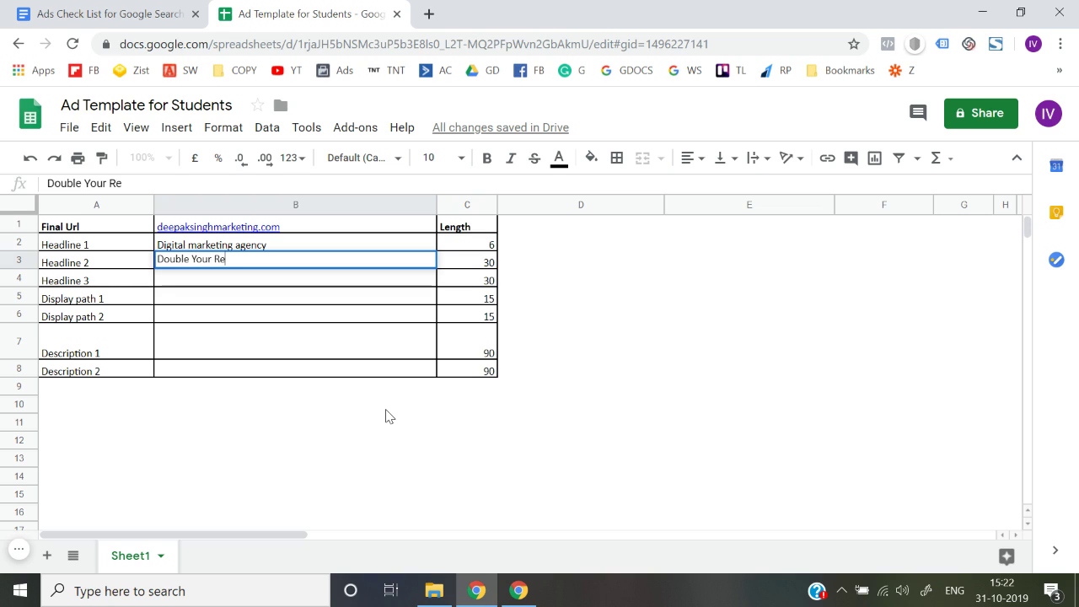
type("venue in 90 Days")
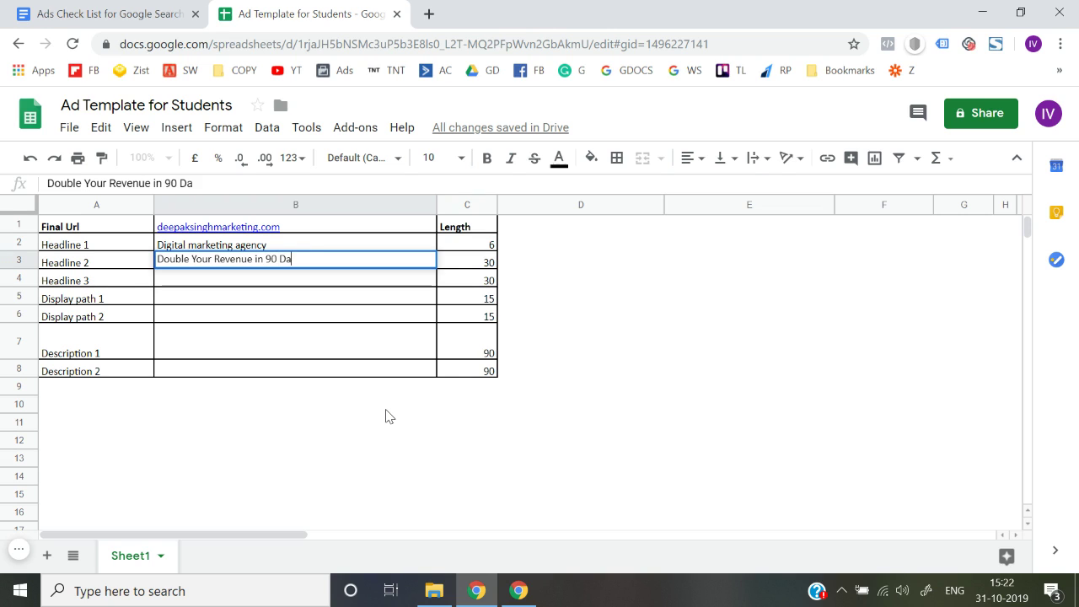
key("Return")
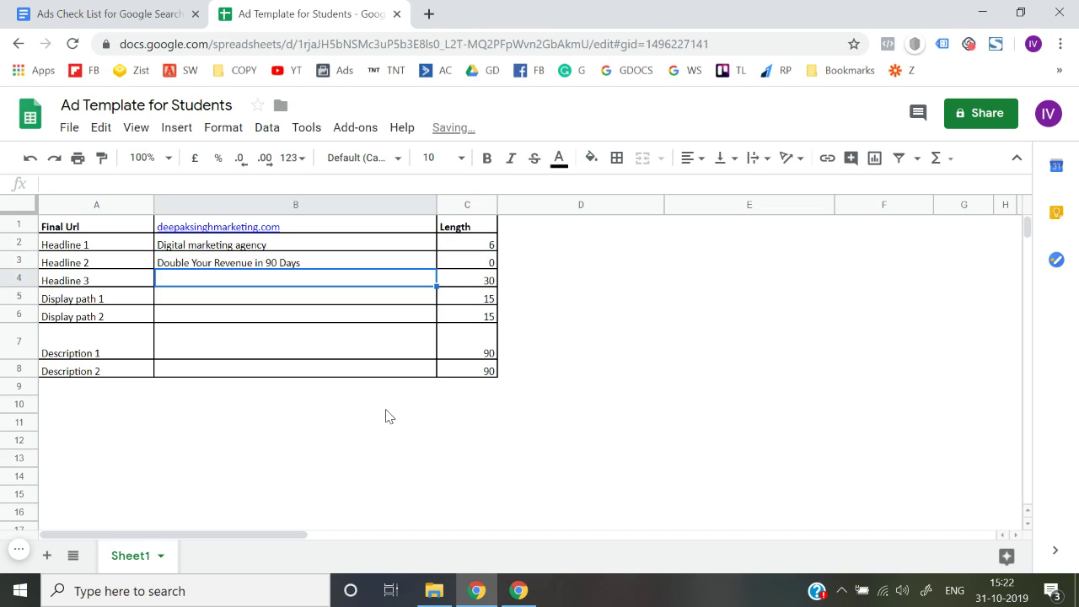
key("Up")
key("Right")
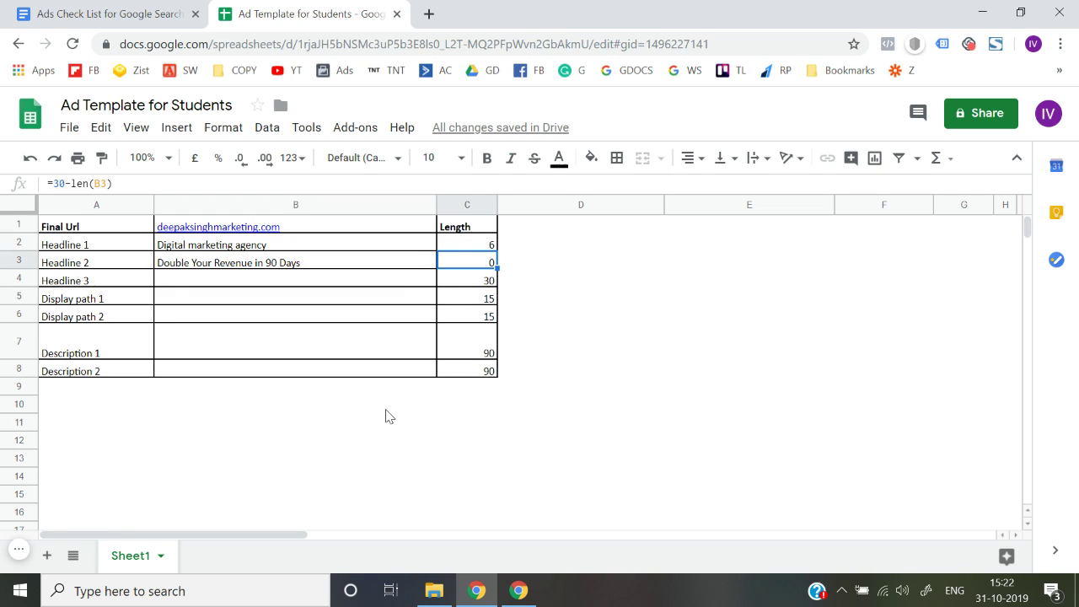
key("shift+Left")
key("shift+Right")
key("shift+Right")
key("shift+Left")
Enter the advertiser's name as Headline 3 and verify its Length formula shows 17.
key("Down")
key("Left")
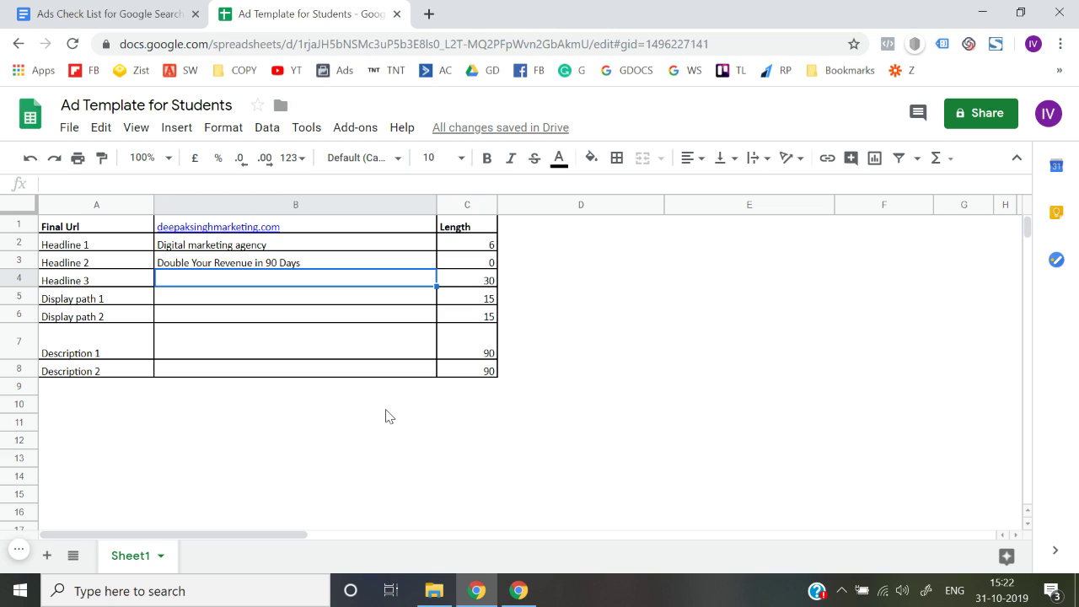
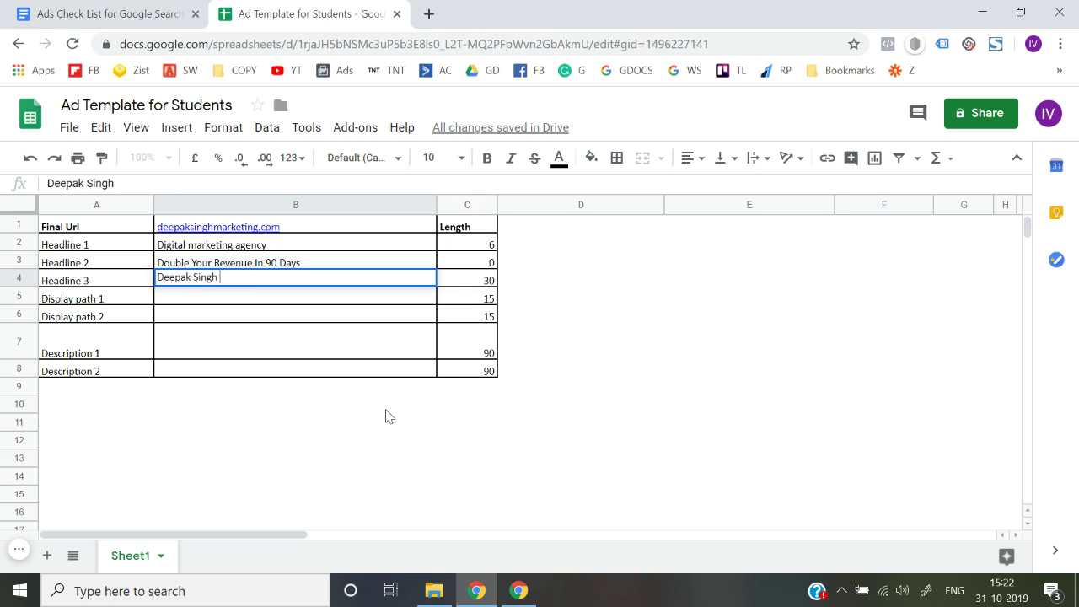
key("Return")
key("Up")
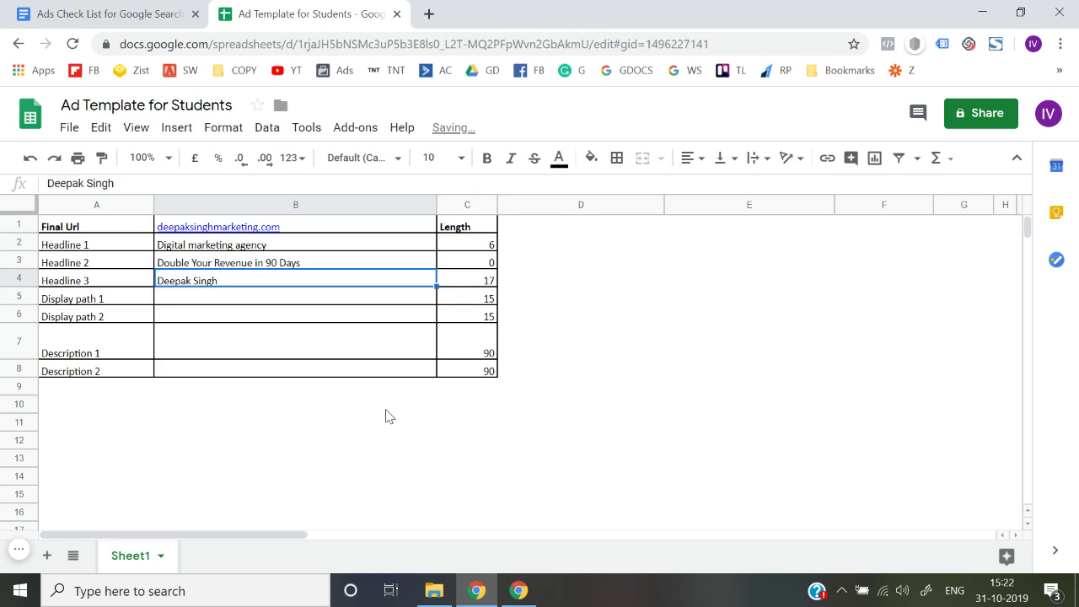
key("Right")
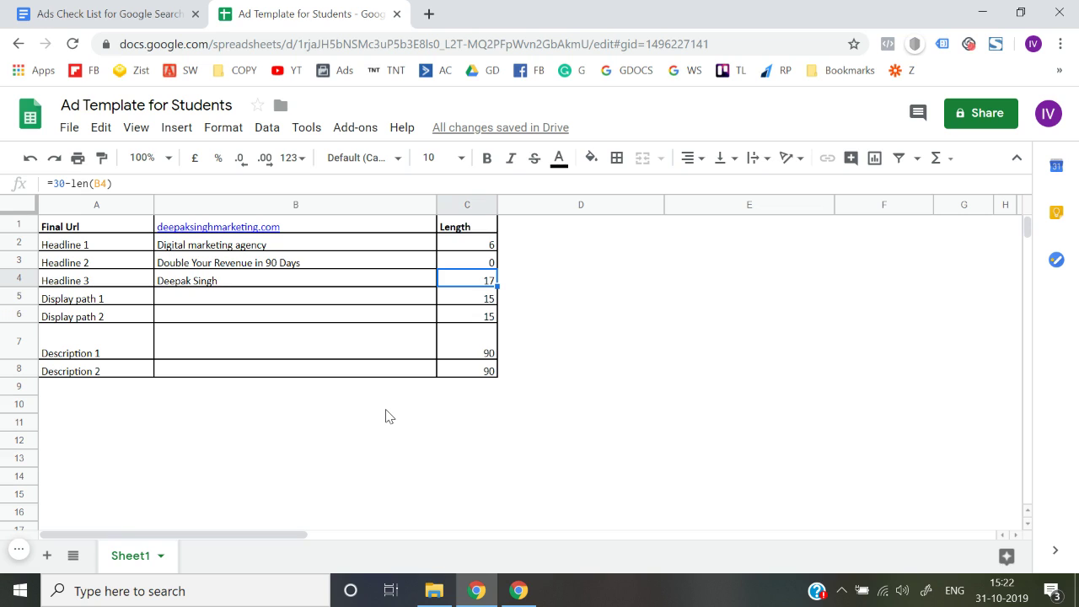
key("Down")
key("Left")
key("Left")
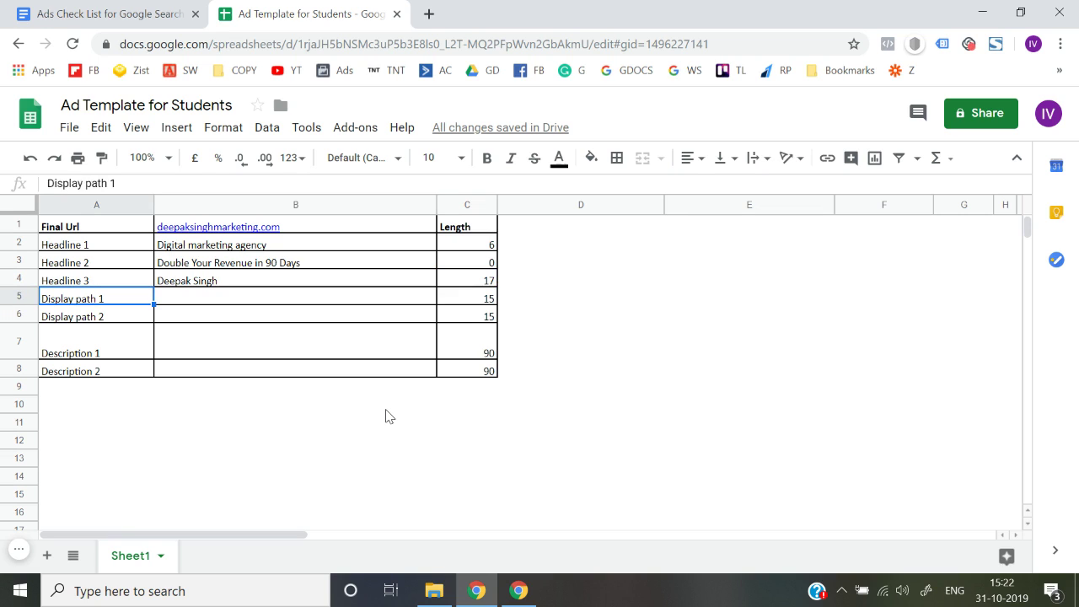
key("Right")
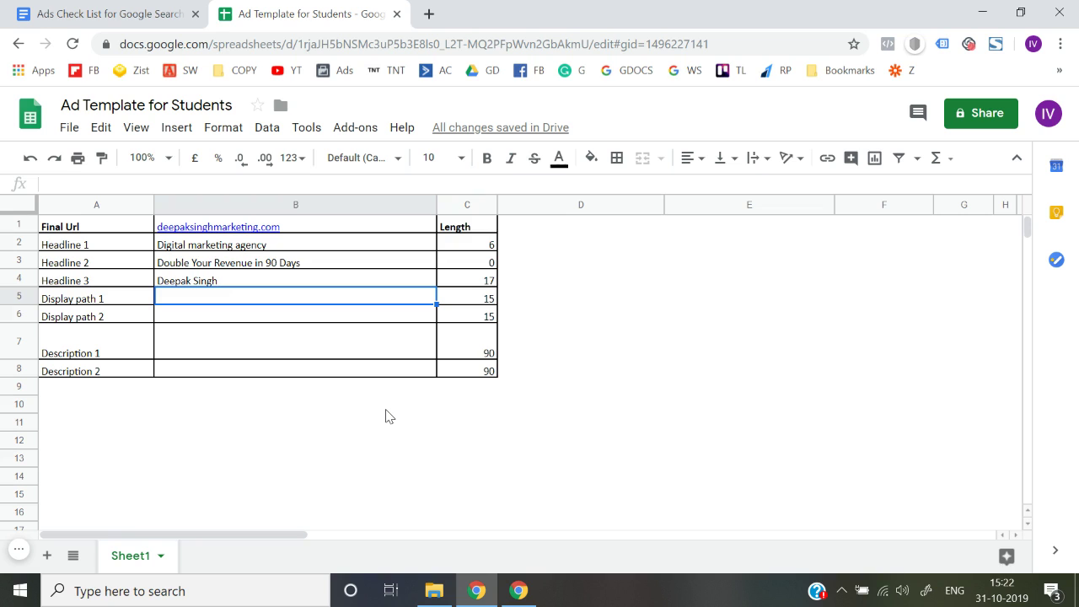
Enter 'digital' as Display path 1 and 'marketing' as Display path 2.
type("digital")
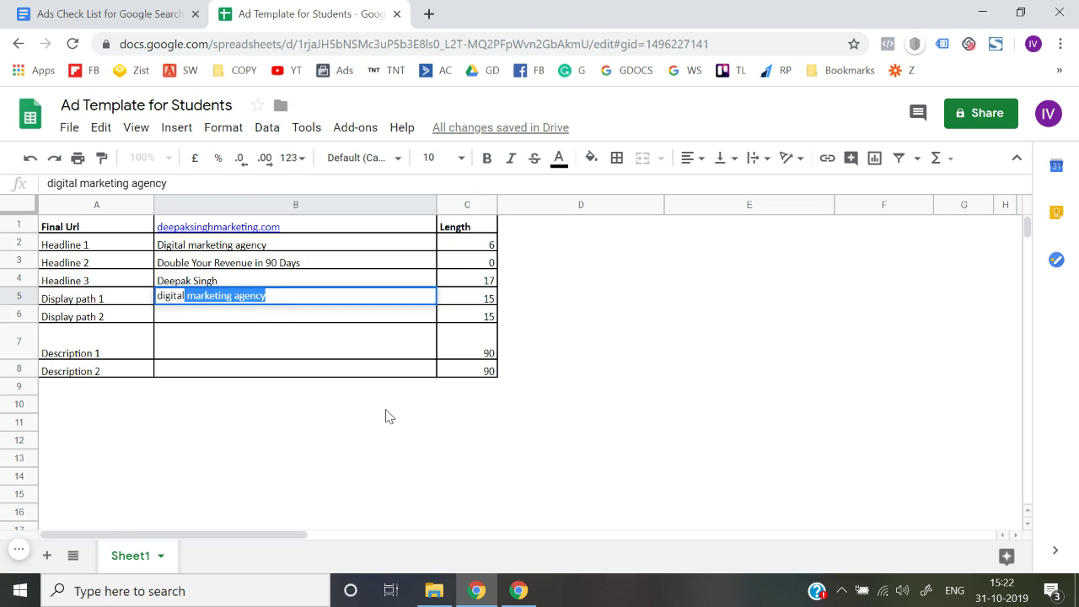
key("Delete")
key("Return")
type("makretin")
key("BackSpace")
key("BackSpace")
key("BackSpace")
key("BackSpace")
key("BackSpace")
key("BackSpace")
type("rketing")
key("Return")
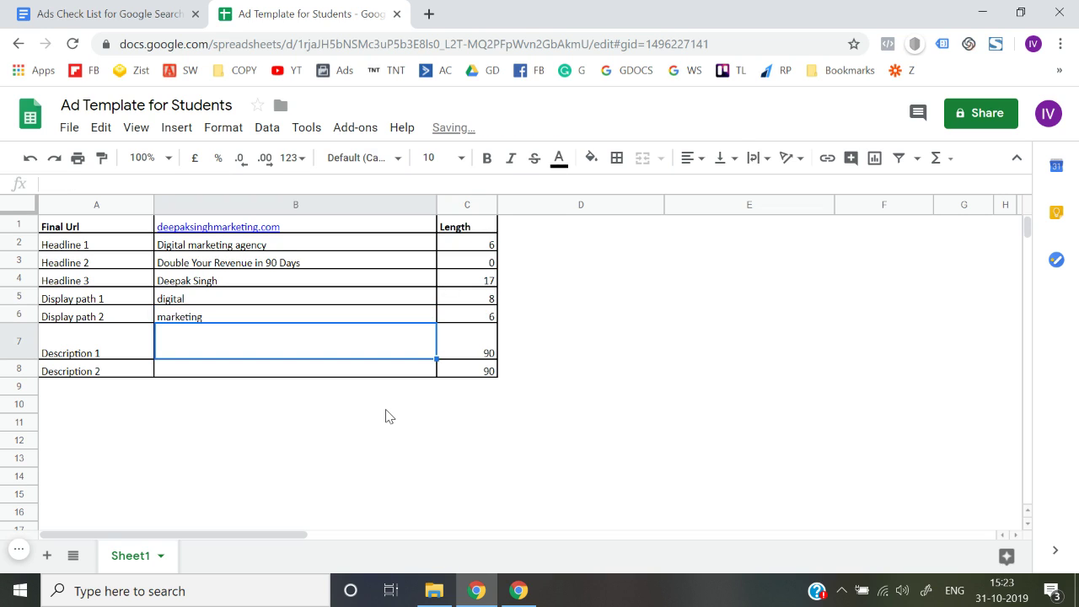
Inspect Description 1's length formula with its 90-character limit.
key("Right")
key("Left")
key("Left")
key("Right")
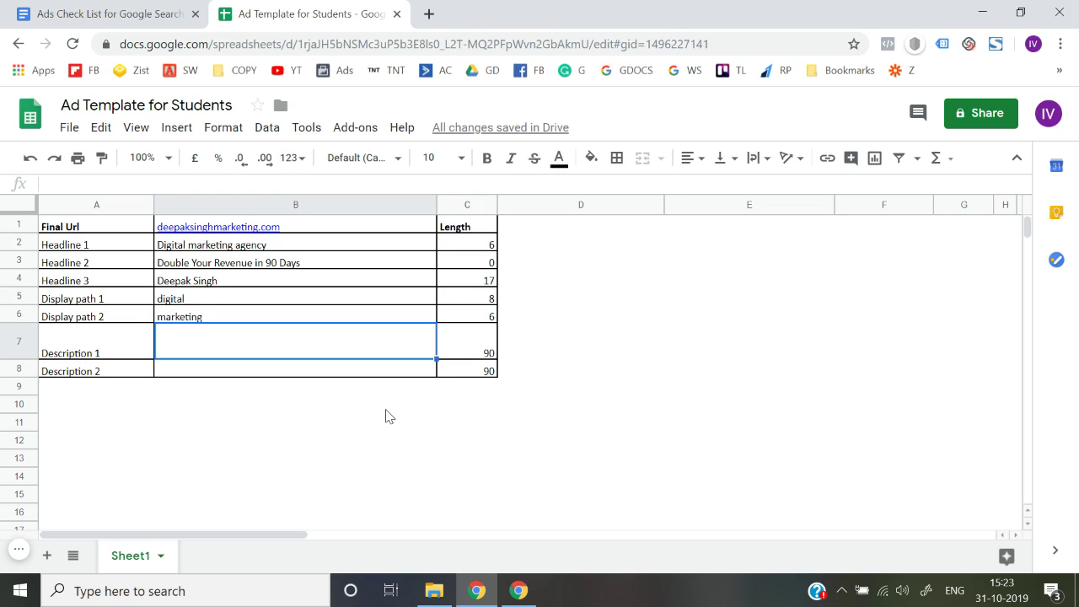
key("Right")
key("Right")
key("Left")
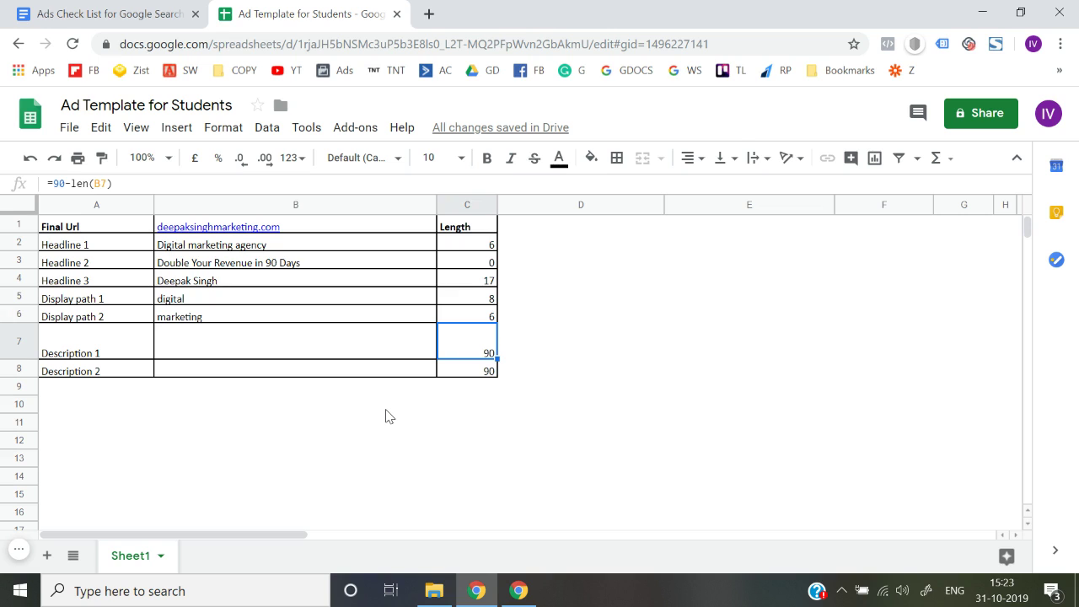
key("Left")
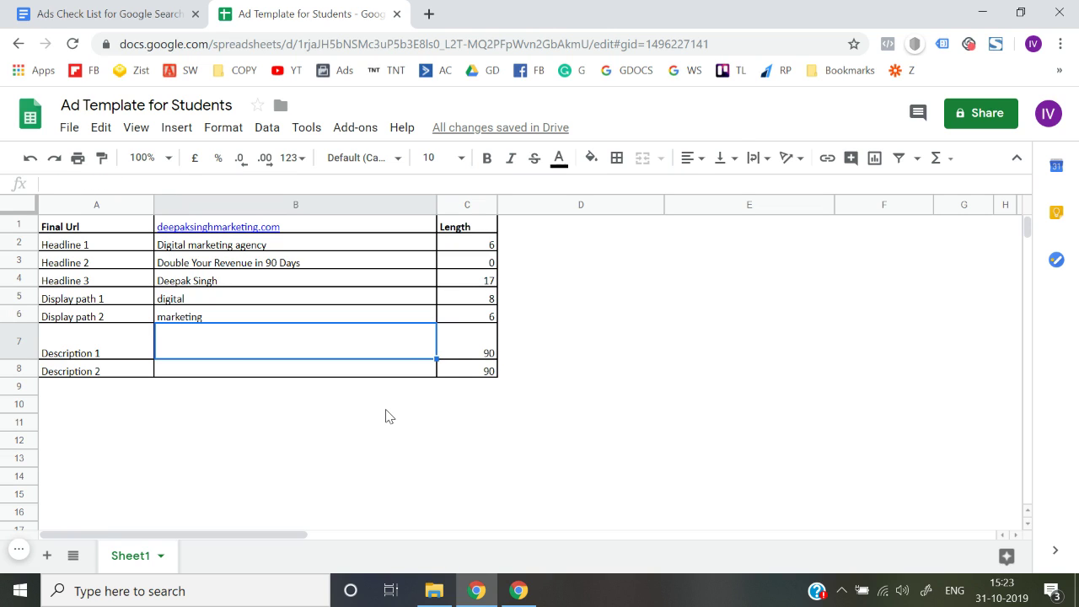
key("Down")
Select the description rows with lengths, then the Final Url and Headline 1 rows.
key("Left")
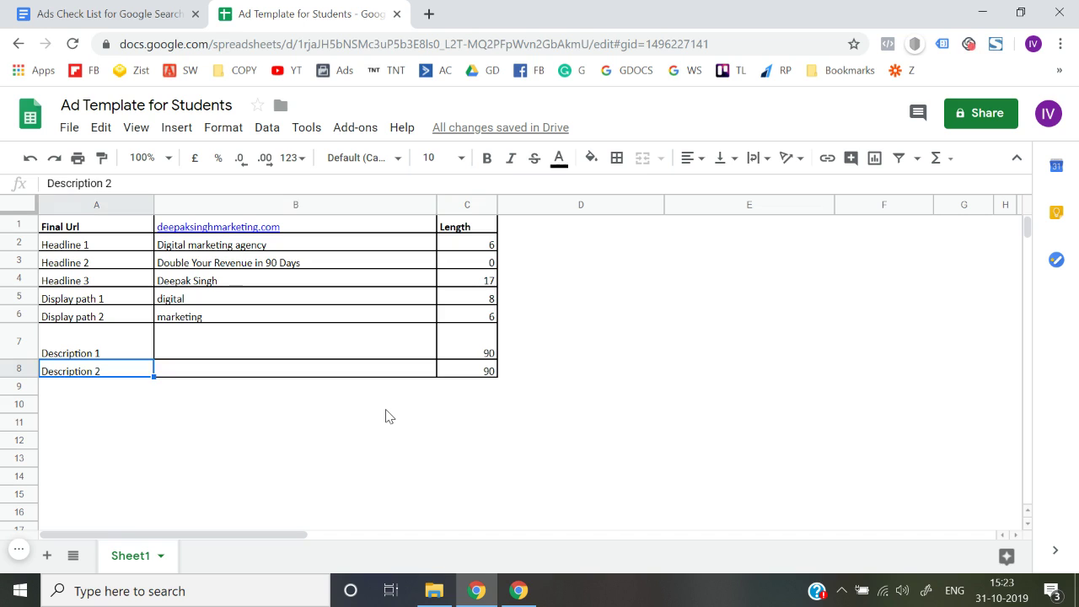
key("shift+Right")
key("shift+Right")
key("shift+Up")
key("shift+Up")
key("shift+Up")
key("shift+Up")
key("shift+Up")
key("shift+Up")
key("shift+Up")
key("Down")
key("Up")
key("Up")
key("ctrl+Up")
key("shift+Right")
key("shift+Right")
key("shift+Down")
key("shift+Down")
key("shift+Down")
key("shift+Down")
key("shift+Down")
key("shift+Down")
key("shift+Down")
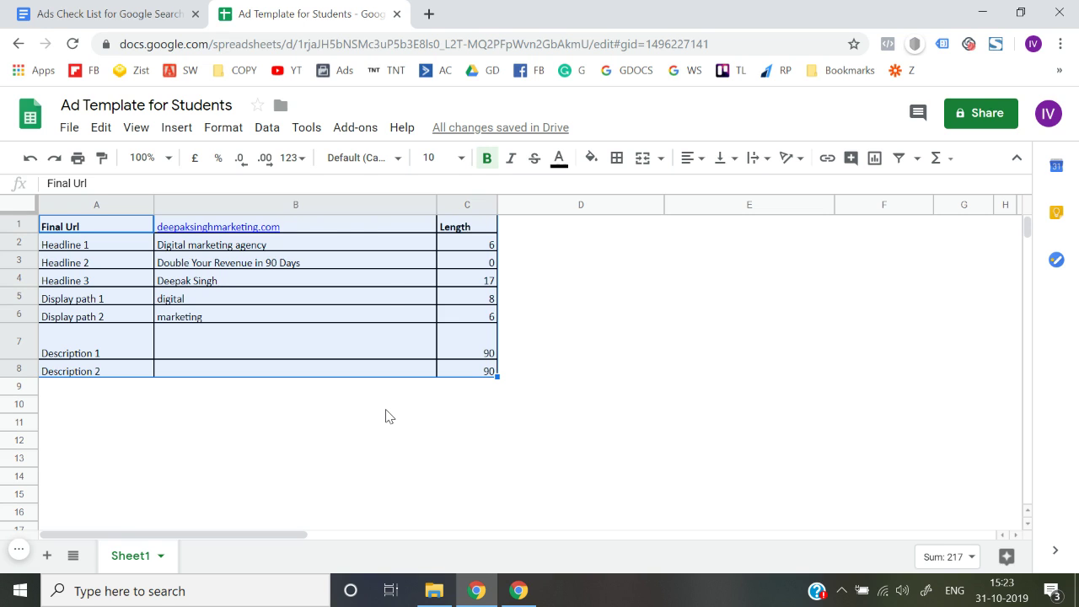
left_click(126, 12)
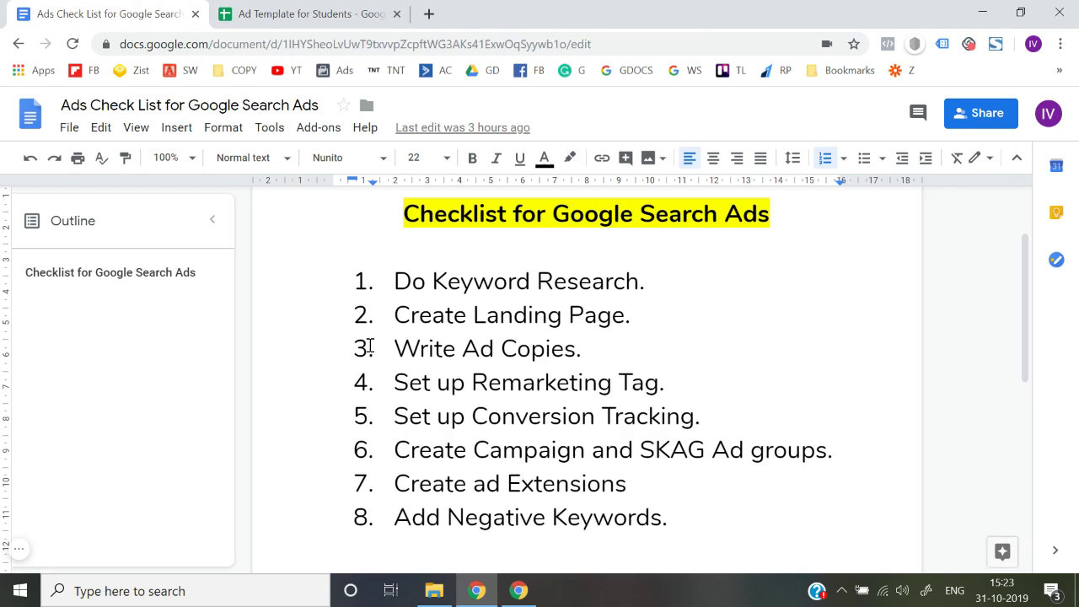
left_click(309, 9)
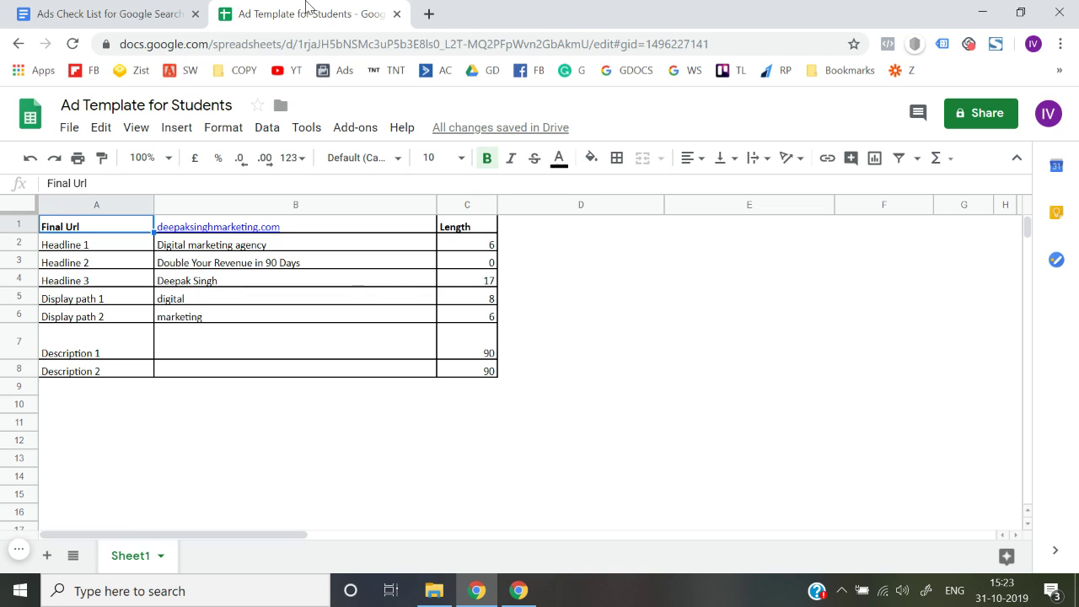
Compare with the checklist document, then review the ad table from Final Url down to Description 2.
left_click(132, 12)
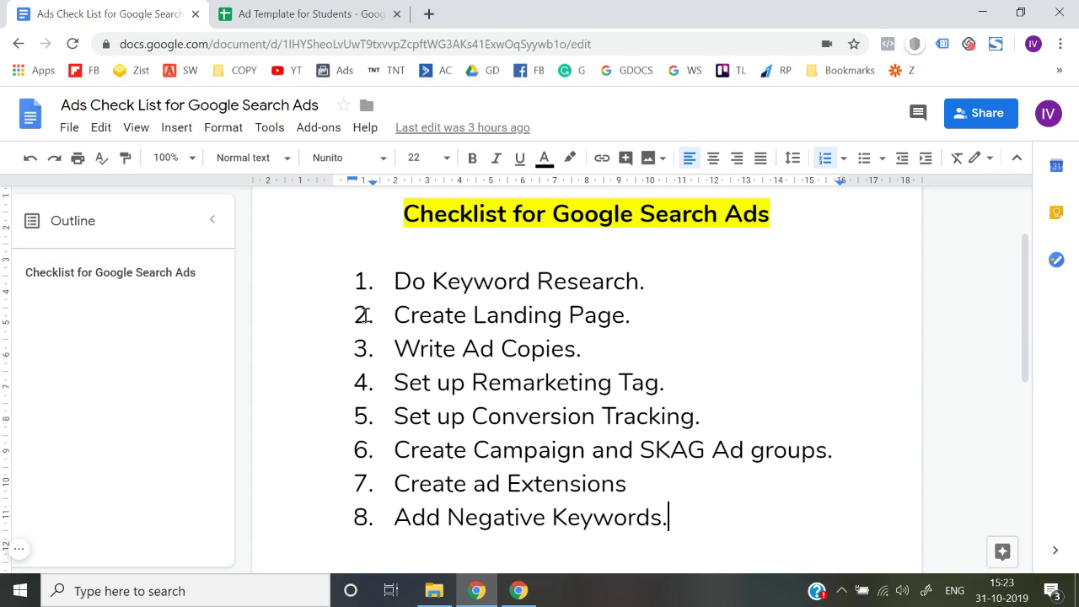
left_click(341, 11)
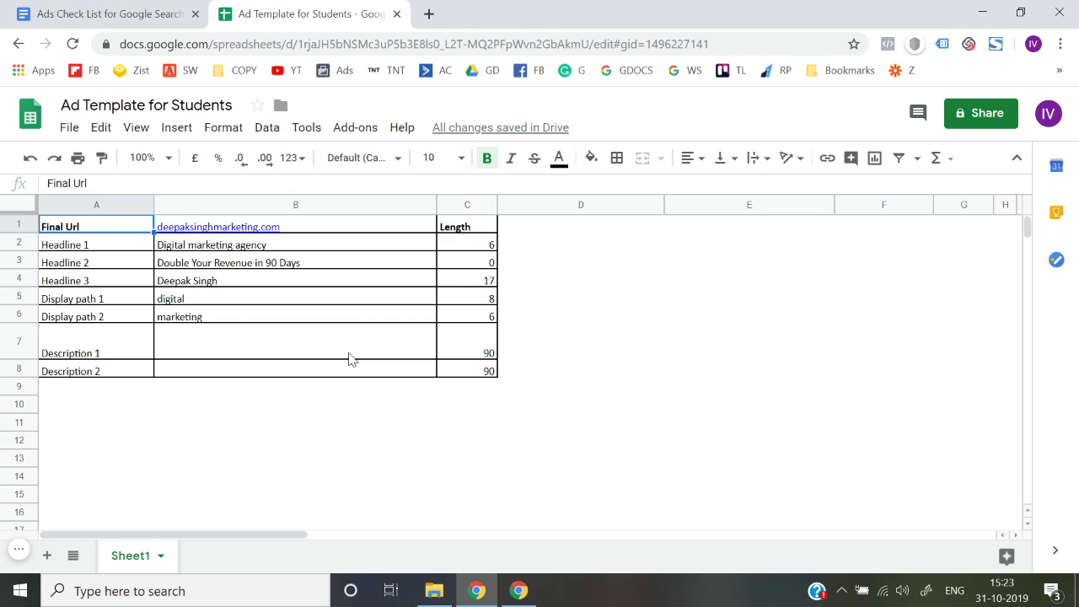
key("Right")
key("Down")
key("Down")
key("Down")
key("Down")
key("Down")
key("Down")
key("Down")
key("Down")
key("Down")
key("Left")
key("Up")
key("Up")
key("shift+Right")
key("shift+Right")
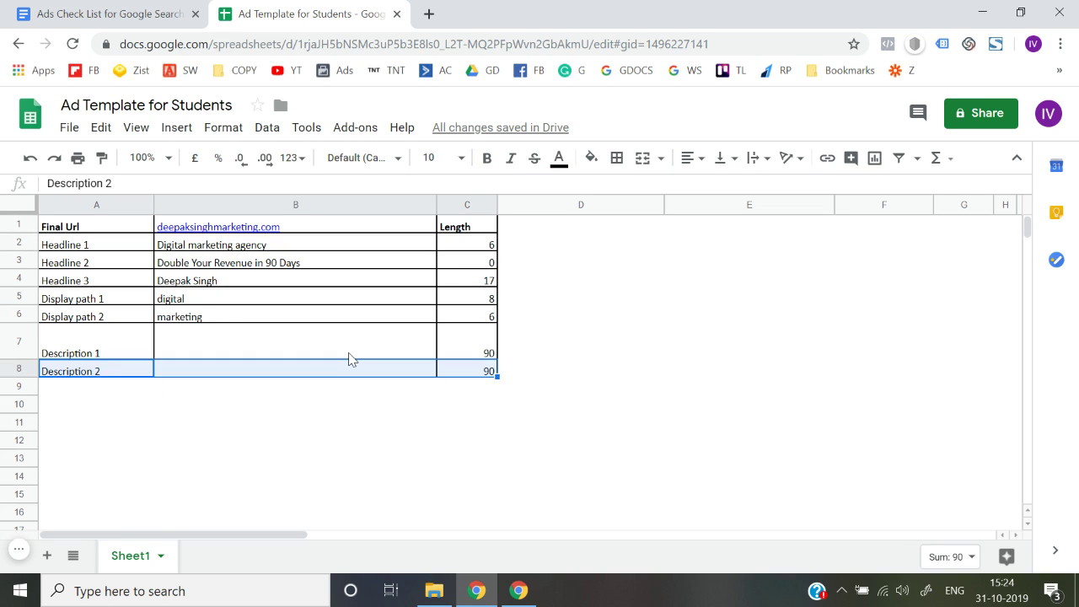
key("shift+Up")
key("shift+Up")
key("shift+Up")
key("shift+Up")
key("shift+Up")
key("shift+Up")
key("shift+Up")
key("Down")
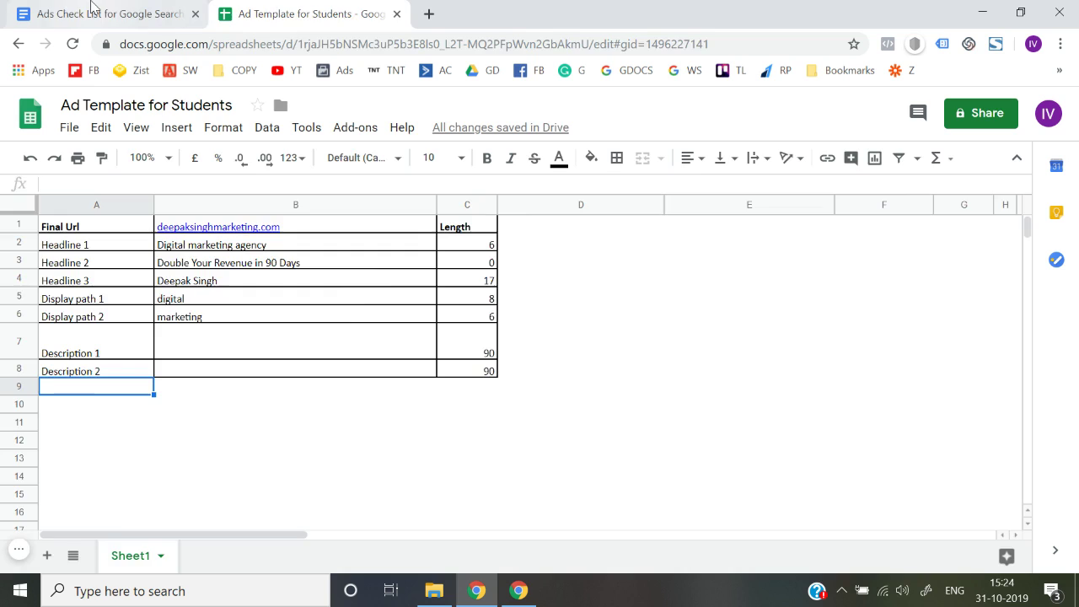
Glance at the checklist again and return to the Final Url value in the ad template.
left_click(93, 7)
left_click(322, 6)
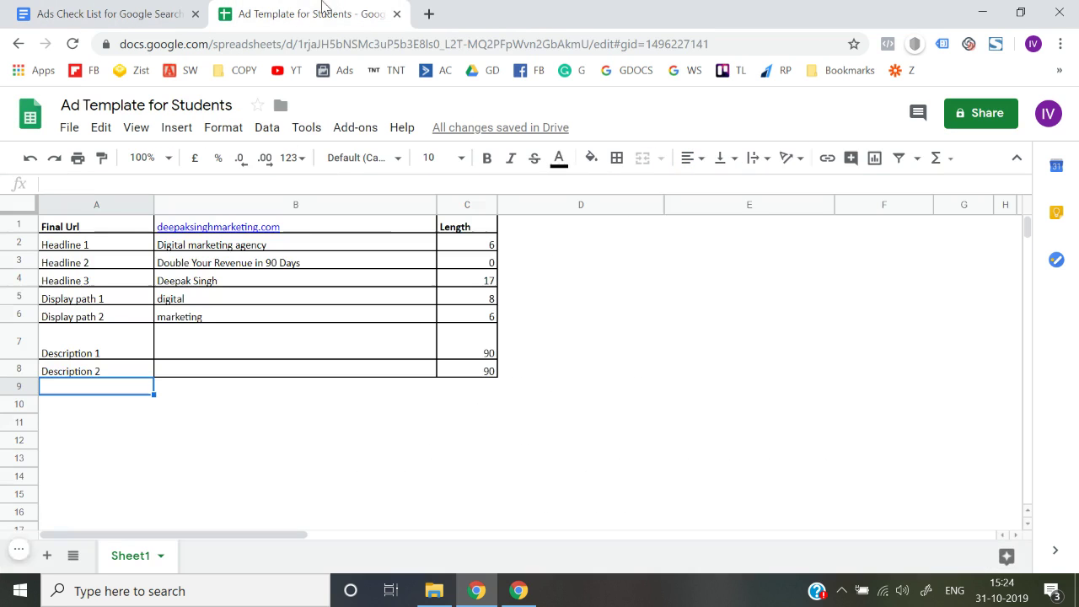
key("Up")
key("Up")
key("Up")
key("Up")
key("Up")
key("Up")
key("Up")
key("Up")
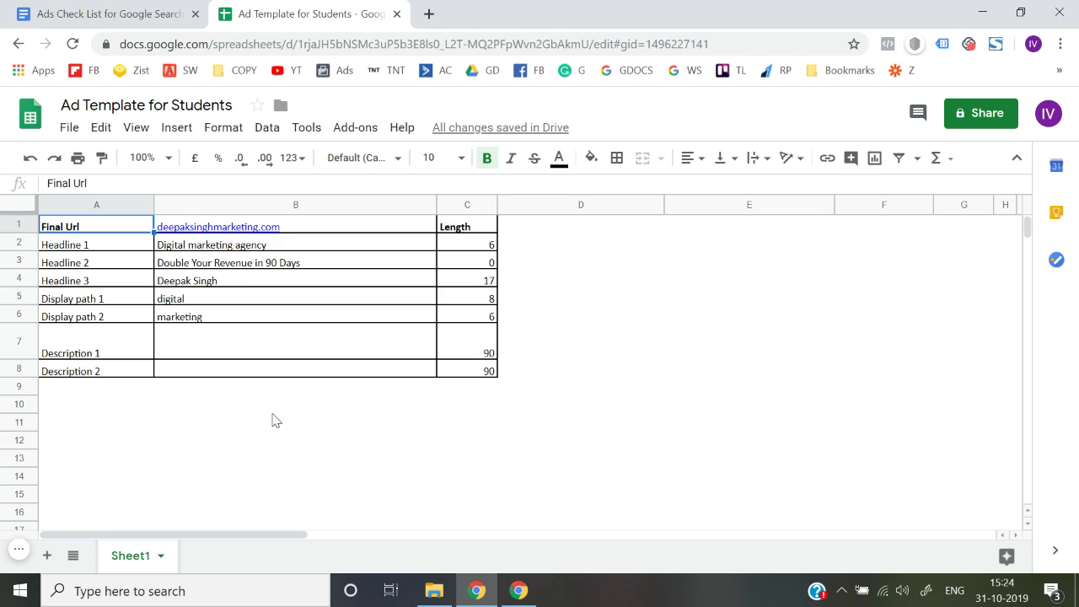
key("Right")
key("Right")
key("Left")
key("Left")
key("Right")
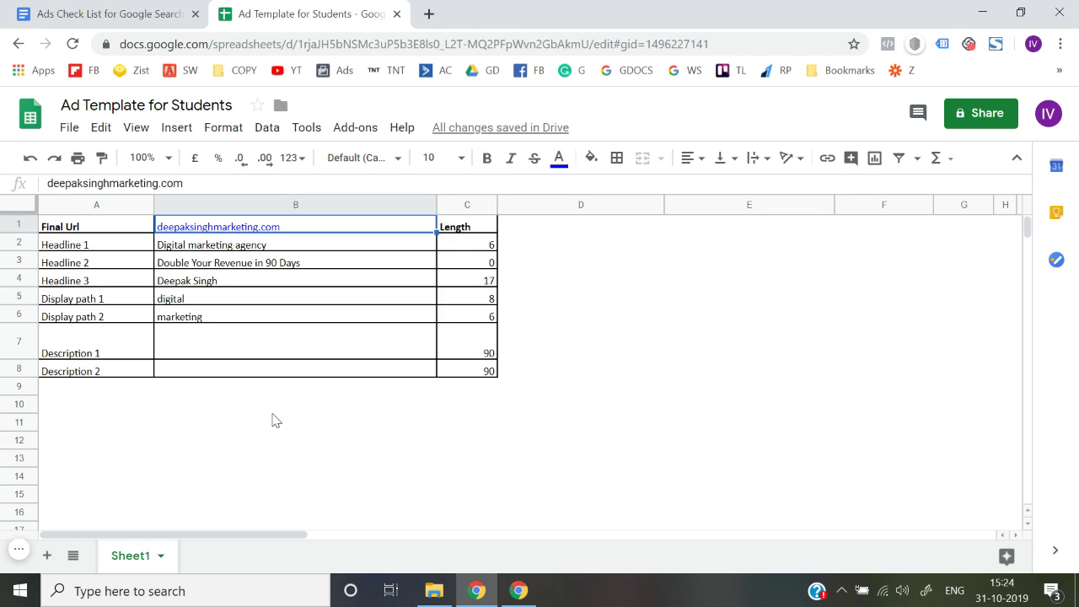
left_click(139, 11)
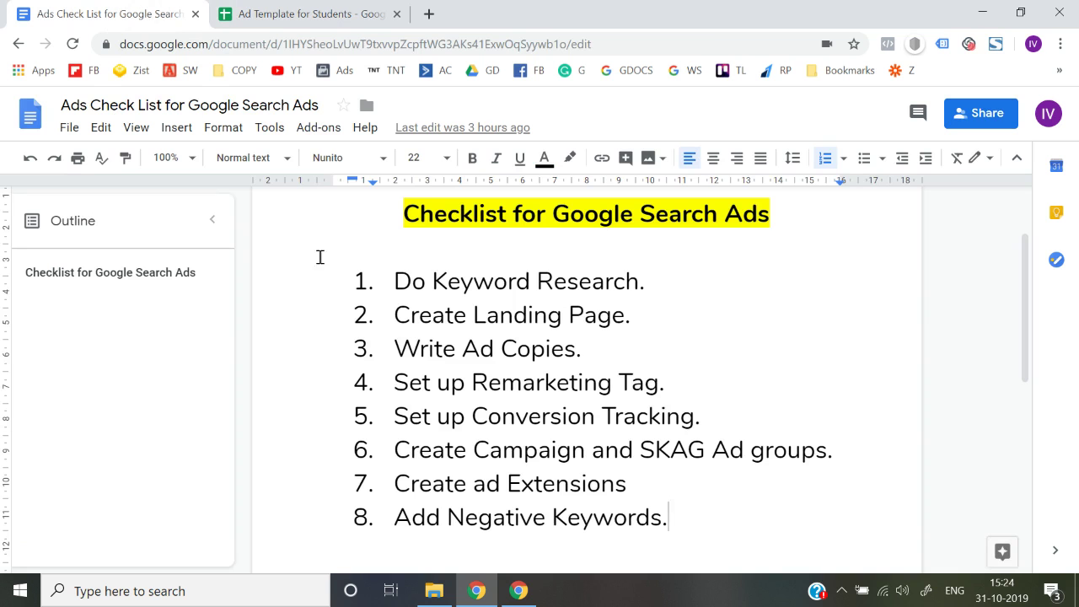
left_click(392, 283)
left_click_drag(395, 384, 647, 383)
left_click_drag(693, 414, 626, 415)
left_click(527, 414)
left_click(287, 10)
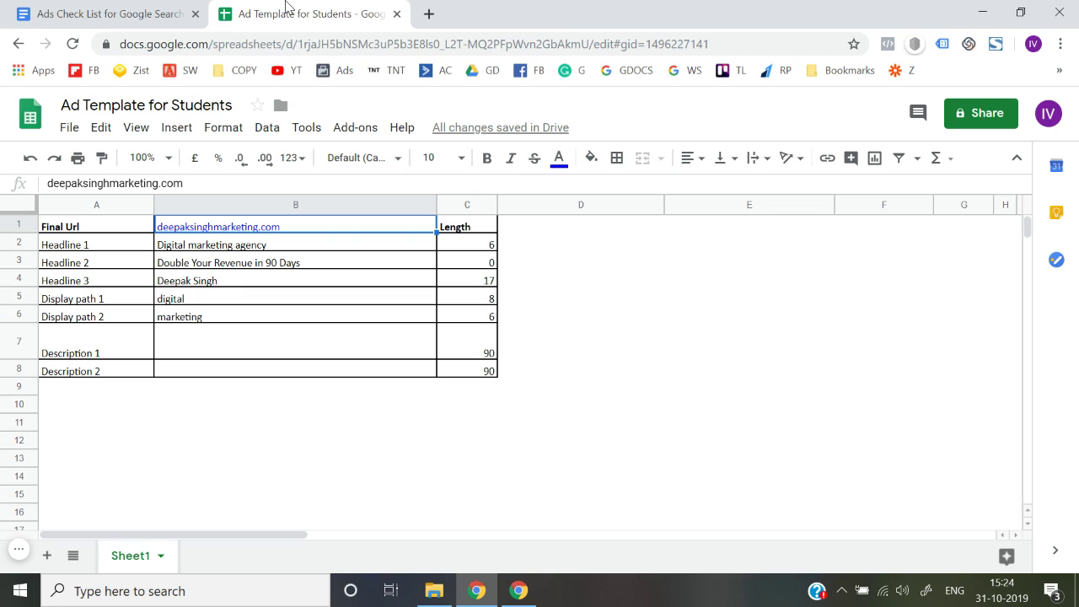
left_click(152, 13)
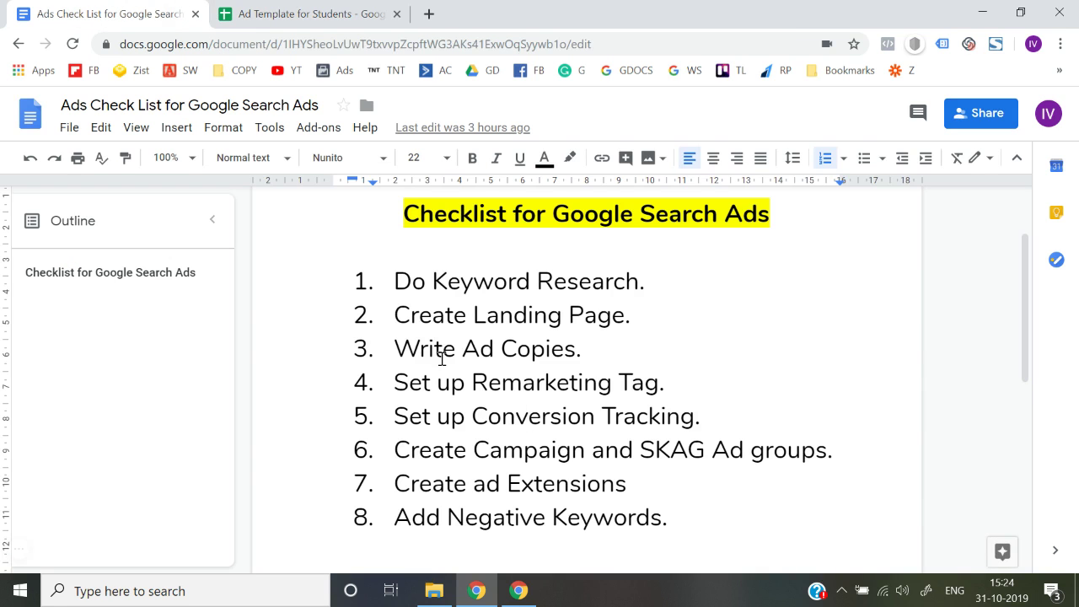
scroll(442, 359, "down", 1)
scroll(442, 359, "up", 1)
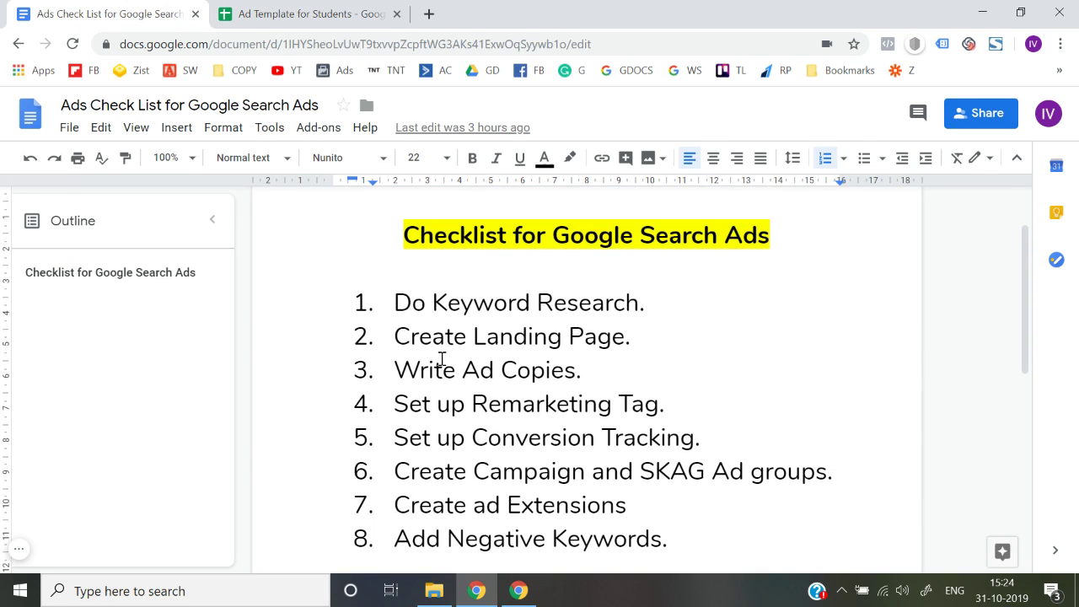
left_click(19, 549)
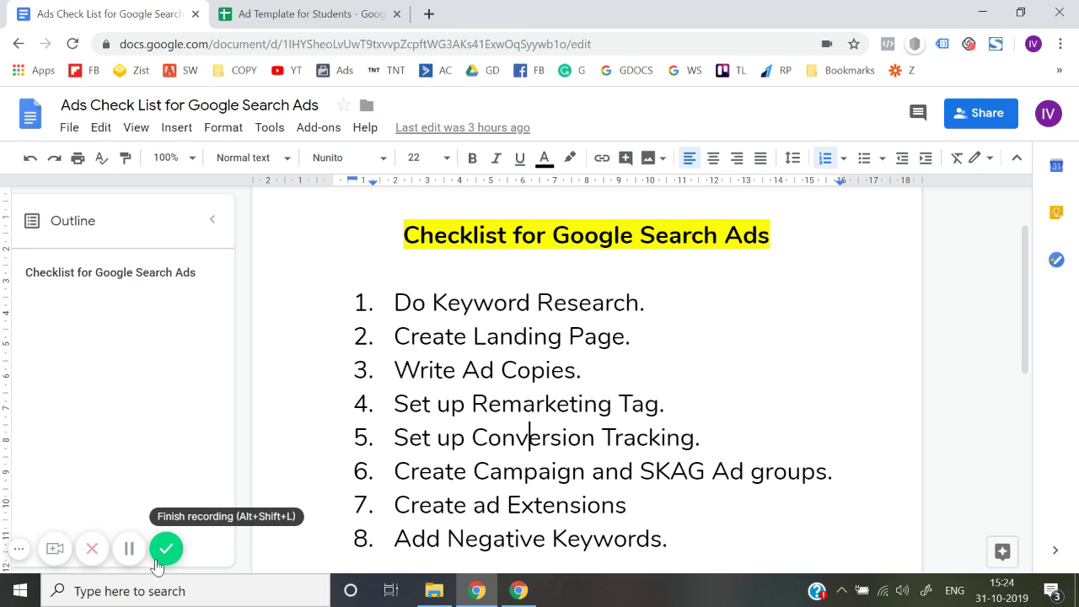